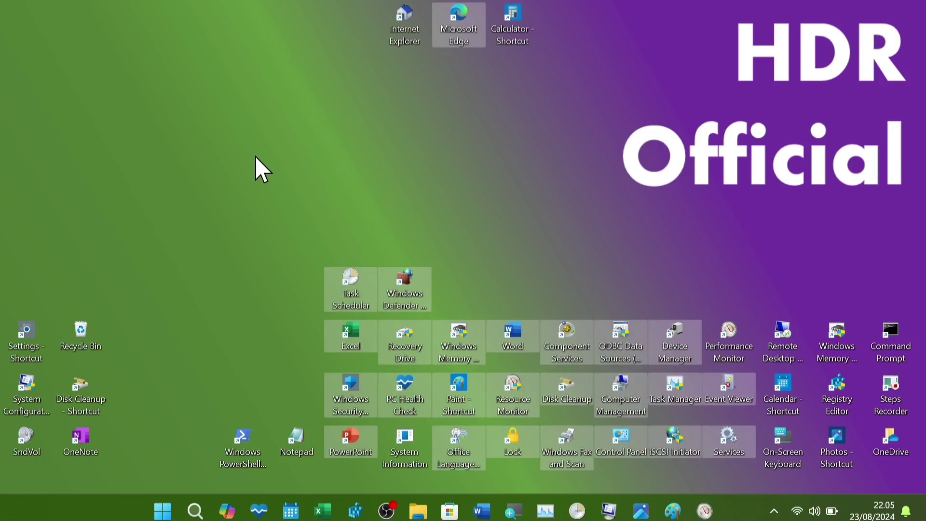
drag(218, 97, 314, 219)
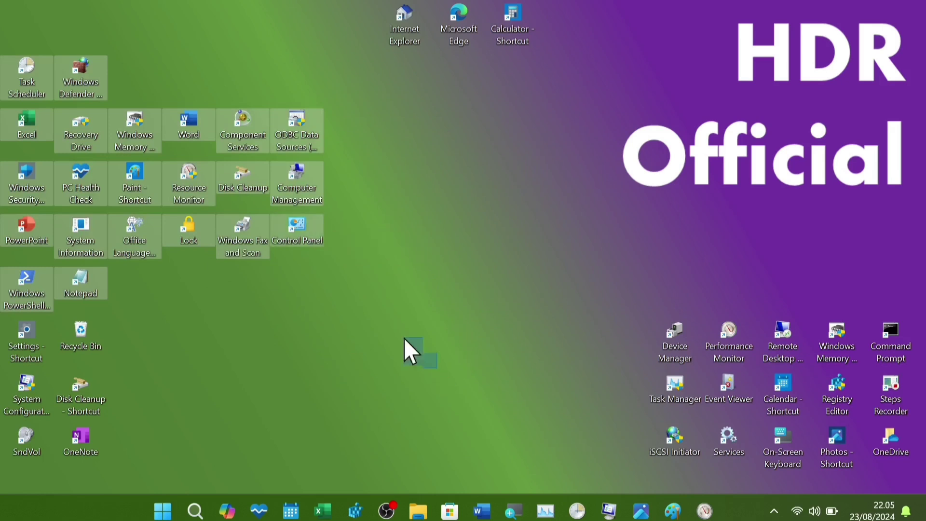
drag(403, 338, 107, 8)
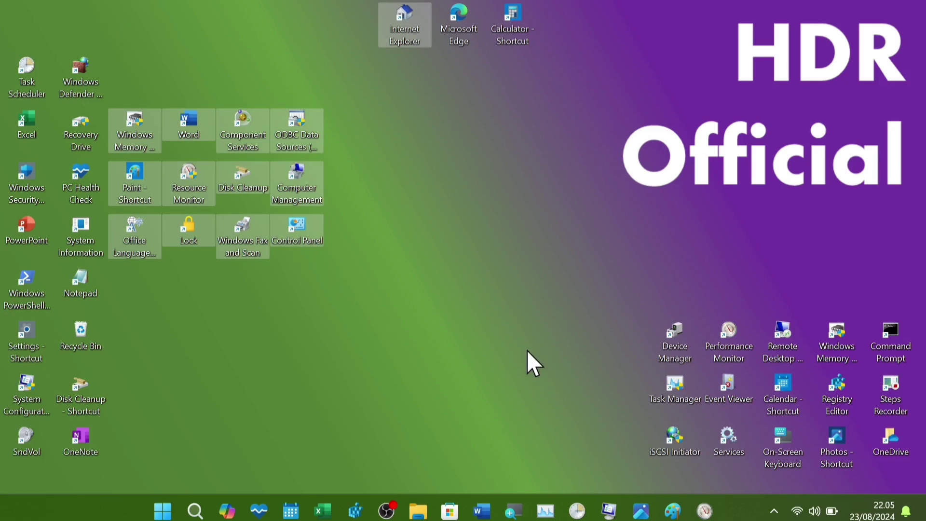
drag(527, 350, 35, 7)
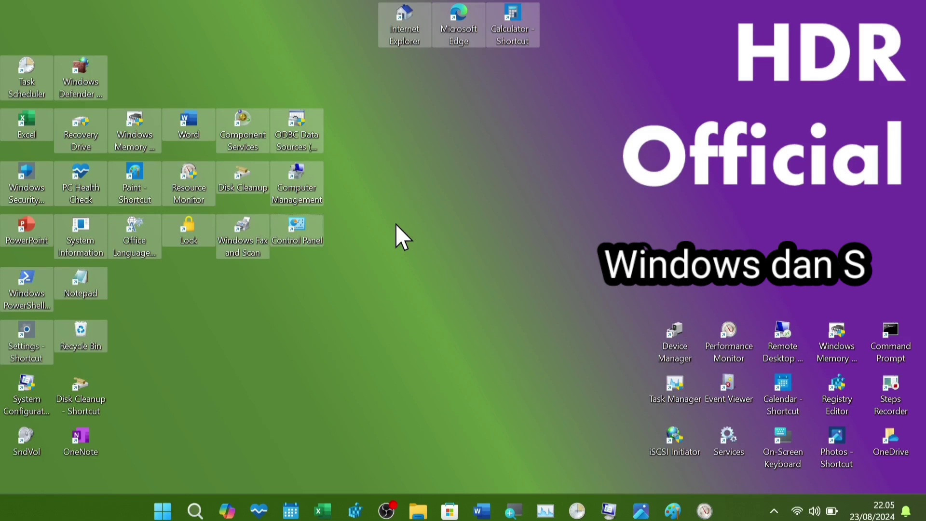
- Search Windows for "services" and open the Services console
key(super+s)
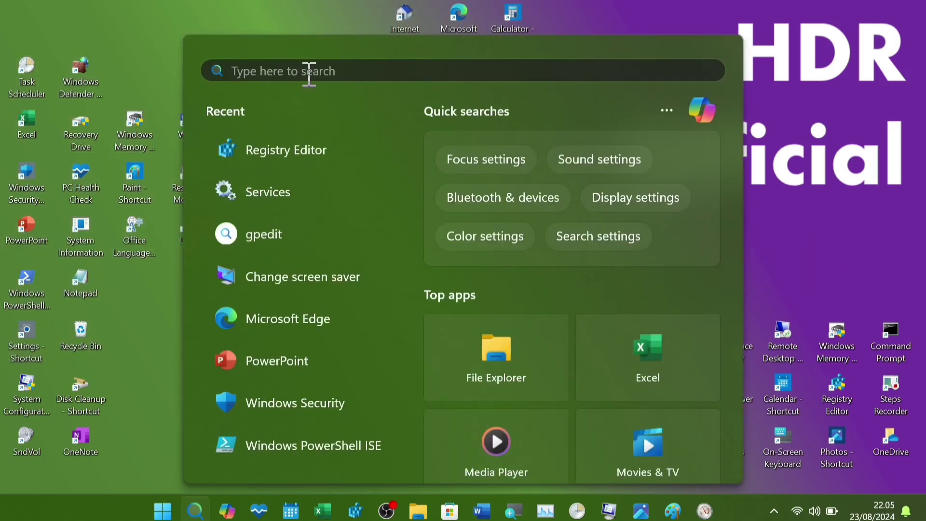
text(services)
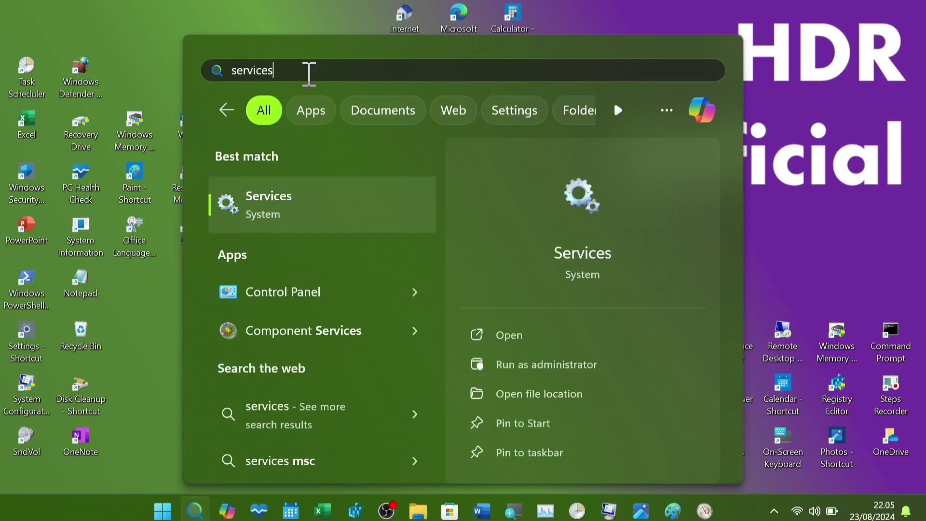
click(313, 210)
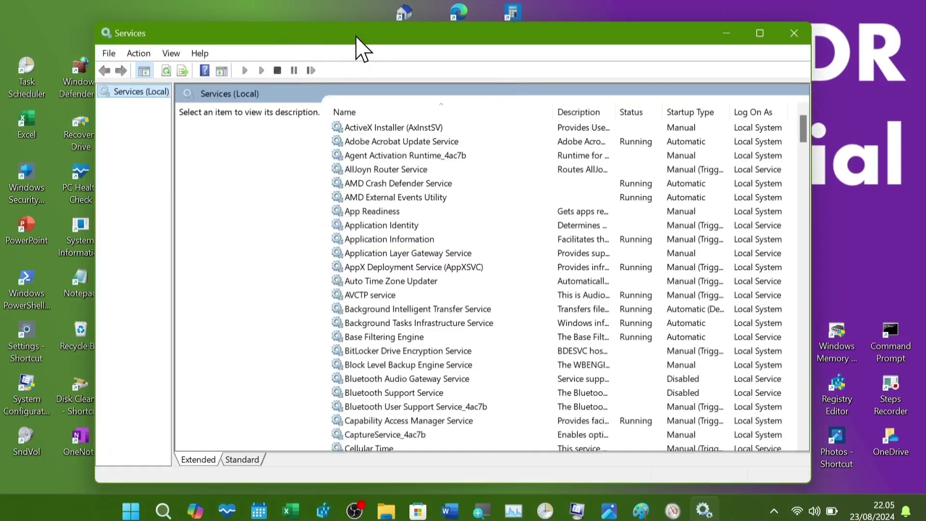
mouse_move(355, 36)
mouse_down()
mouse_move(369, 28)
mouse_move(348, 26)
mouse_up()
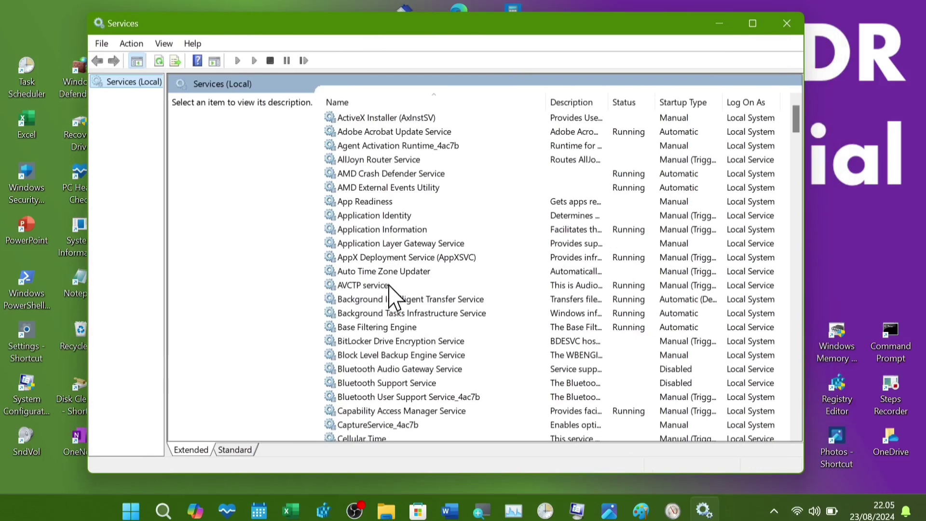
- Set the Bluetooth Audio Gateway Service's startup type to Automatic, apply it and start the service
scroll(389, 284, down, 2)
scroll(389, 286, down, 2)
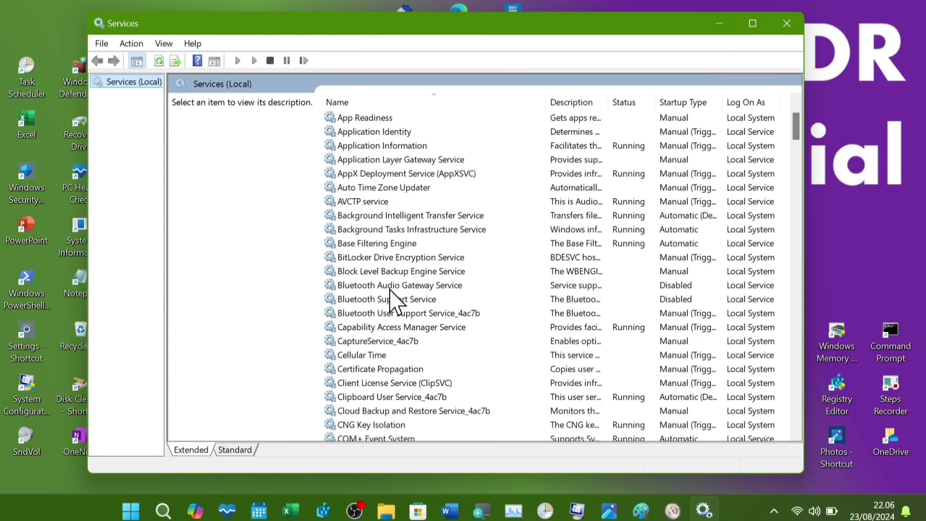
click(418, 289)
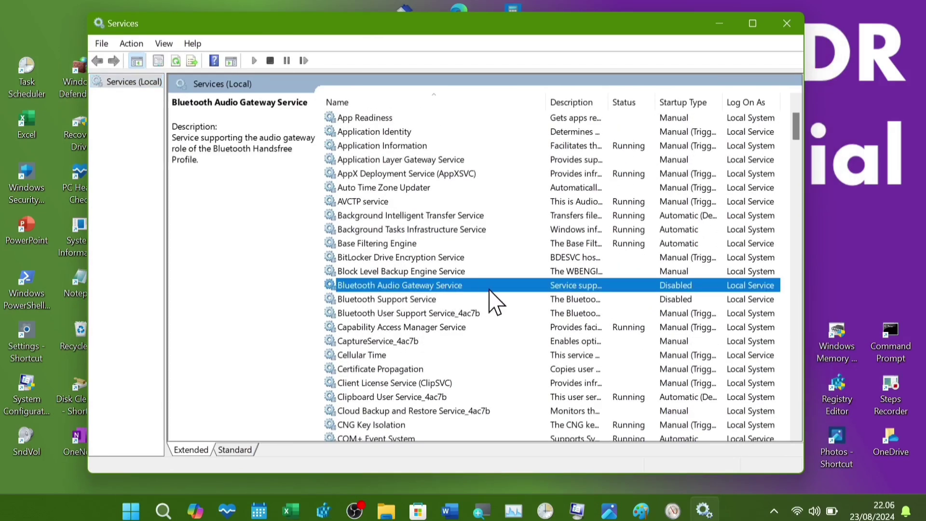
double_click(402, 288)
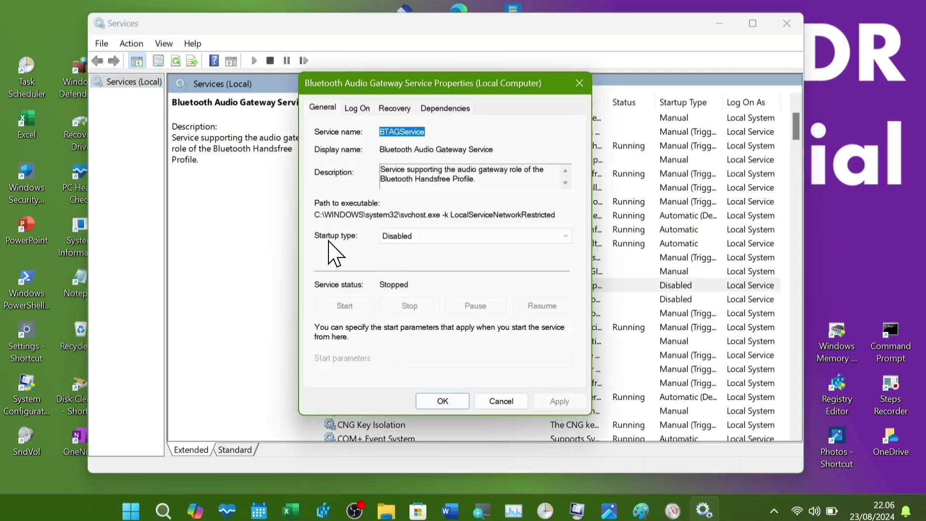
click(562, 235)
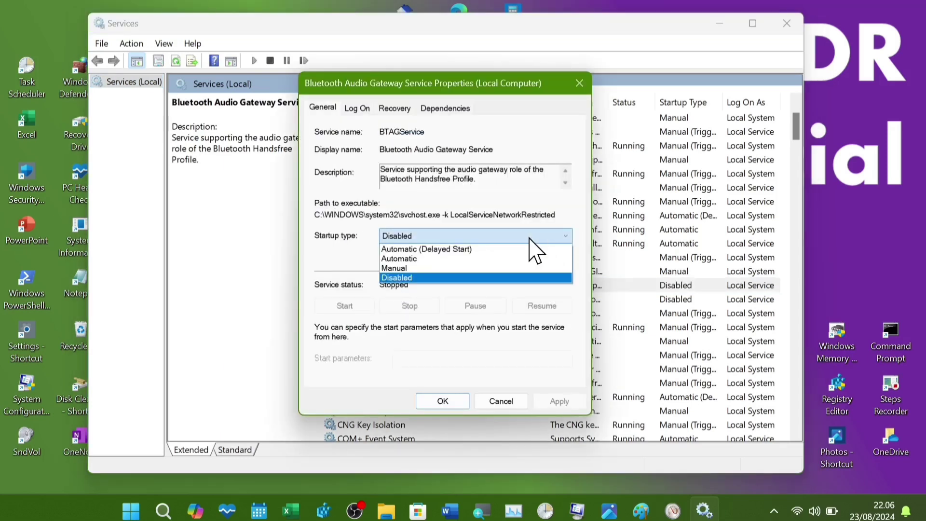
click(404, 259)
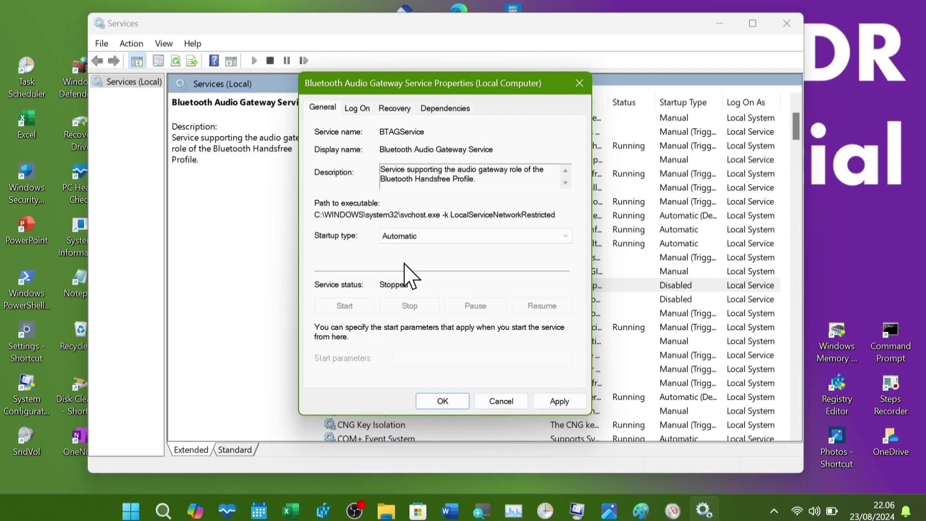
click(559, 400)
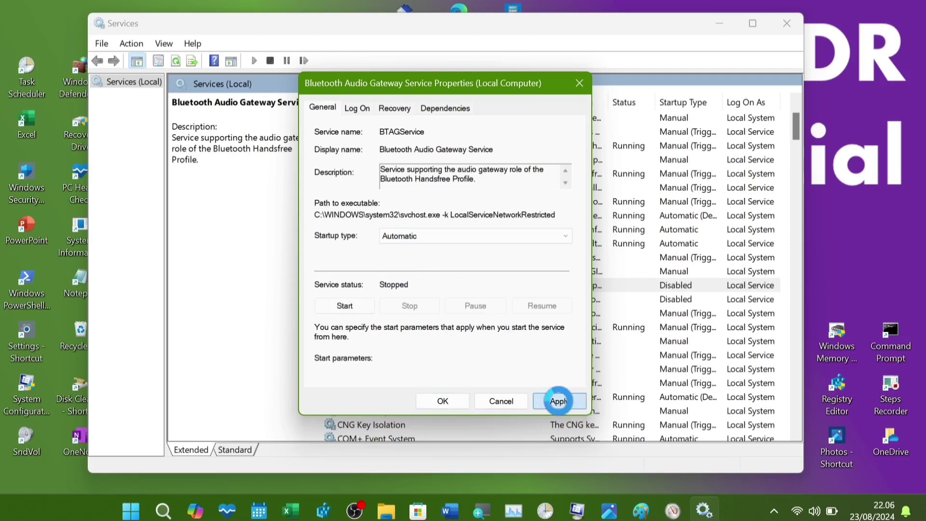
click(345, 306)
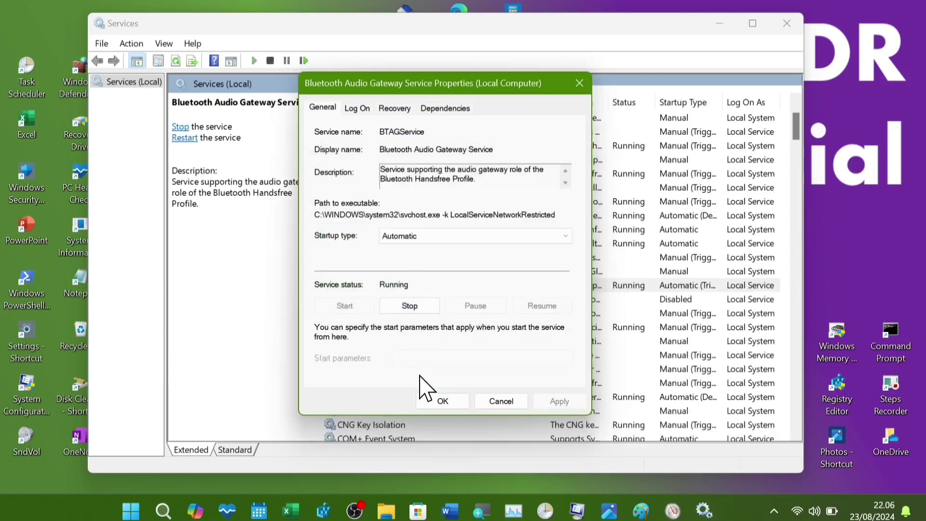
click(443, 401)
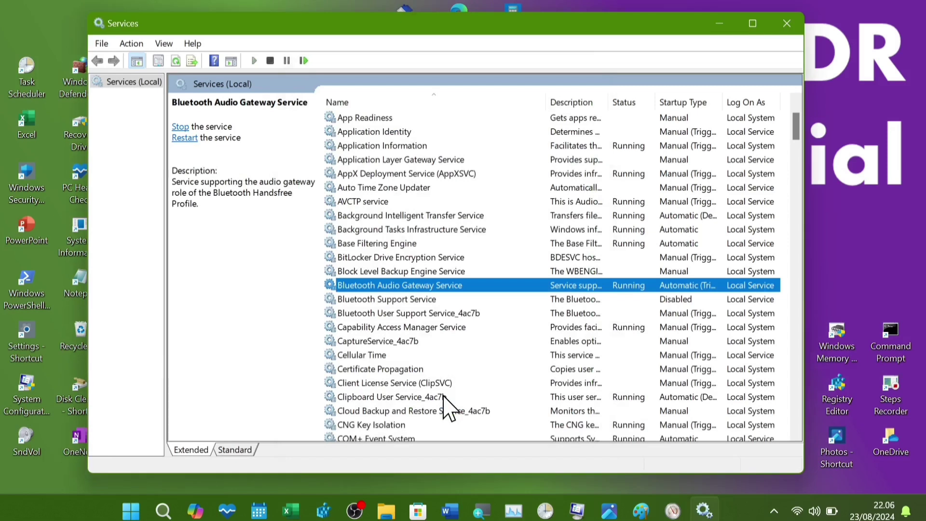
- Set the Bluetooth Support Service's startup type to Automatic, apply it and start the service
click(364, 300)
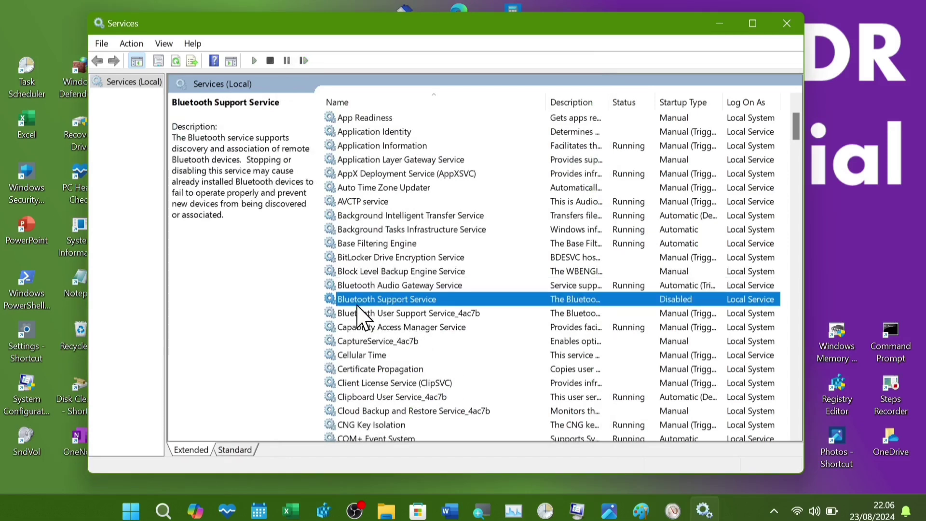
double_click(402, 299)
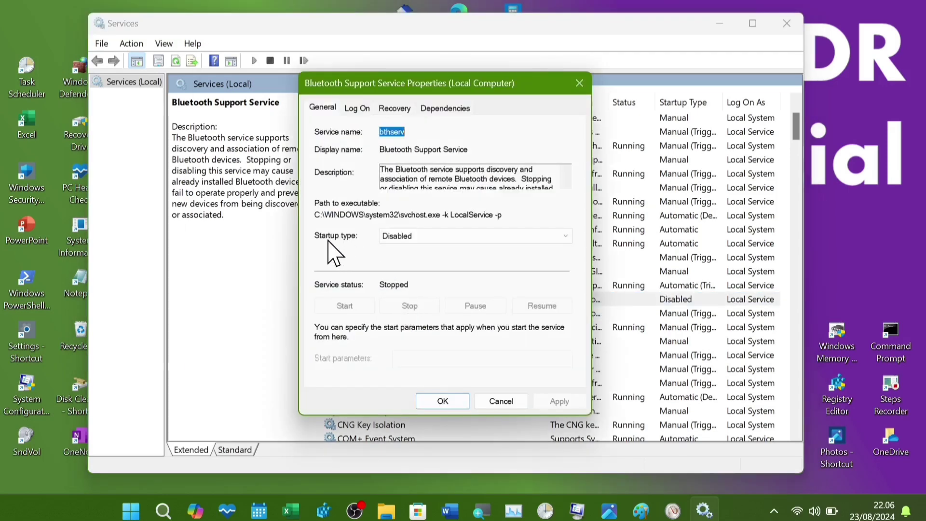
click(434, 239)
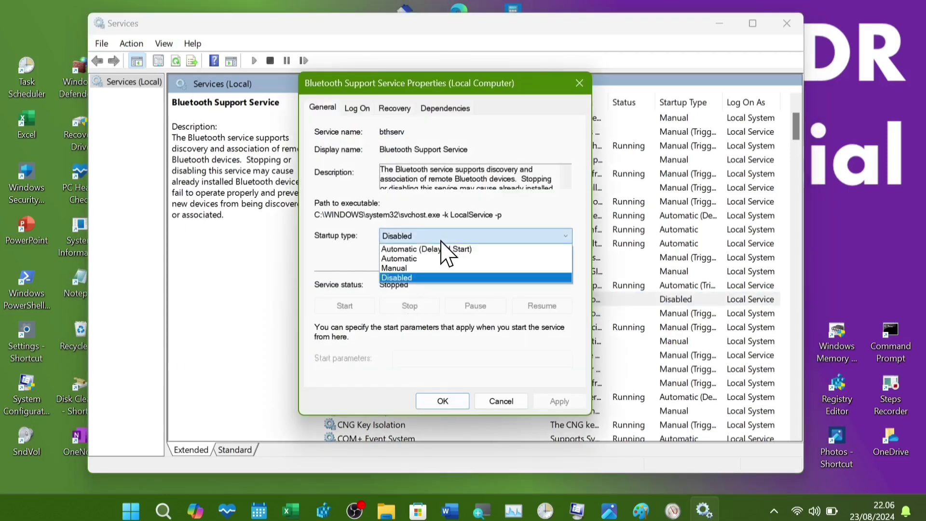
click(403, 259)
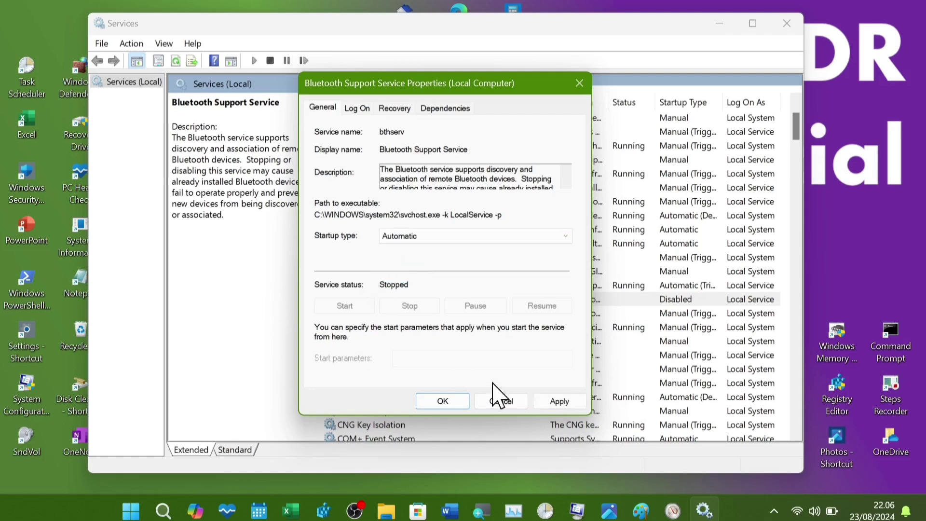
click(553, 404)
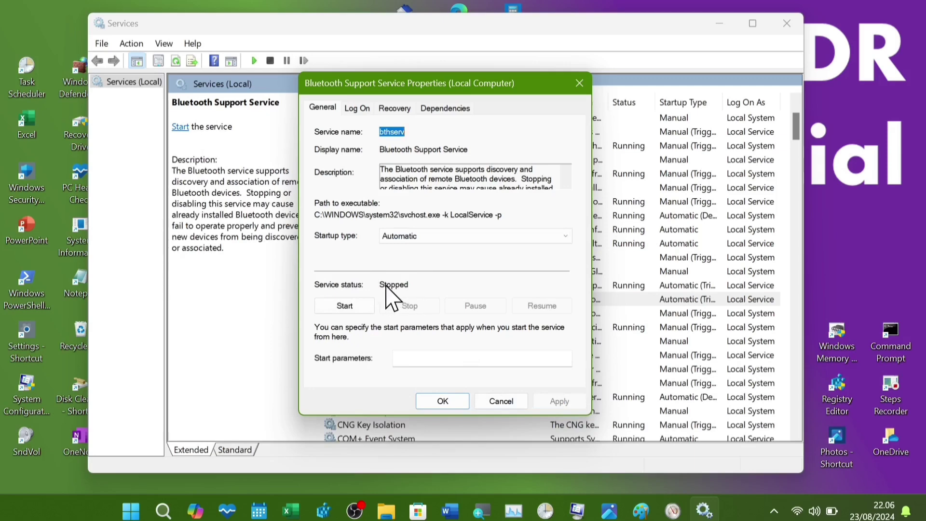
click(358, 307)
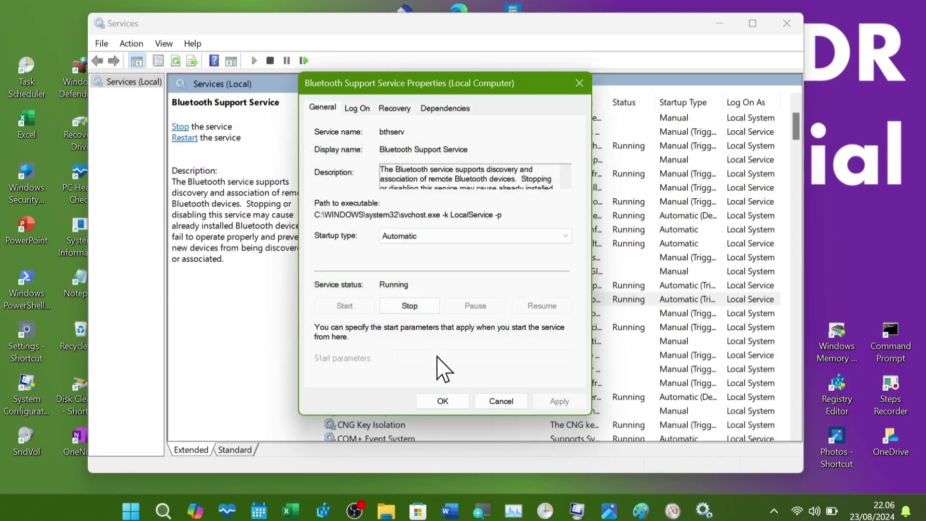
click(446, 402)
- Check the two Bluetooth services in the list and close the Services console
click(388, 288)
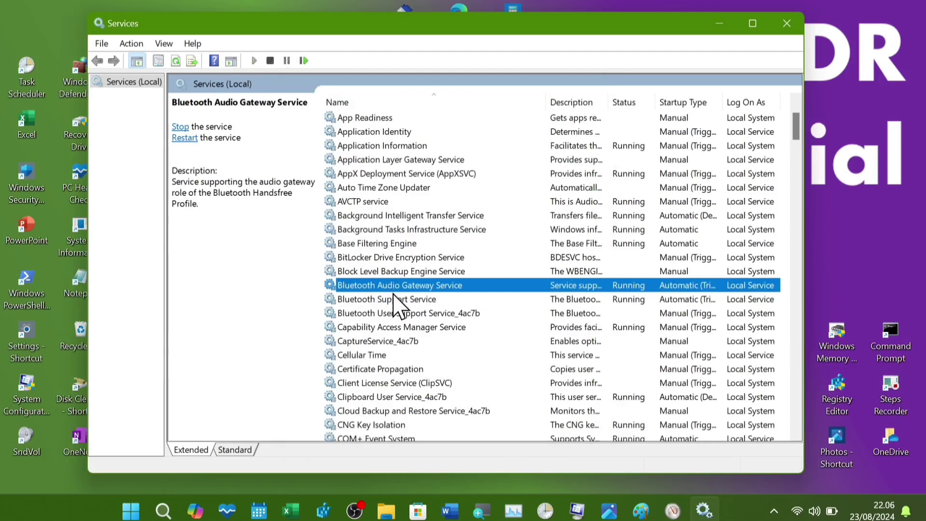
click(394, 301)
click(448, 288)
click(786, 23)
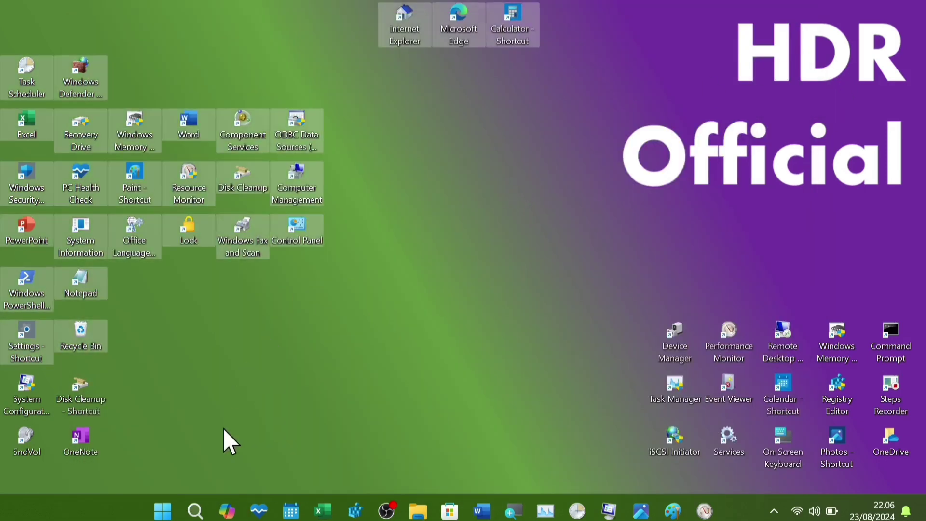
right_click(163, 511)
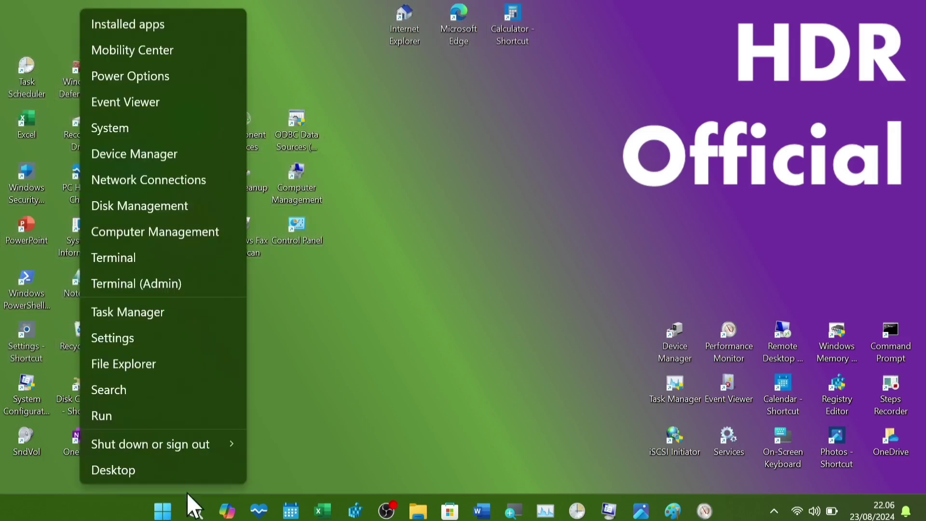
mouse_move(210, 442)
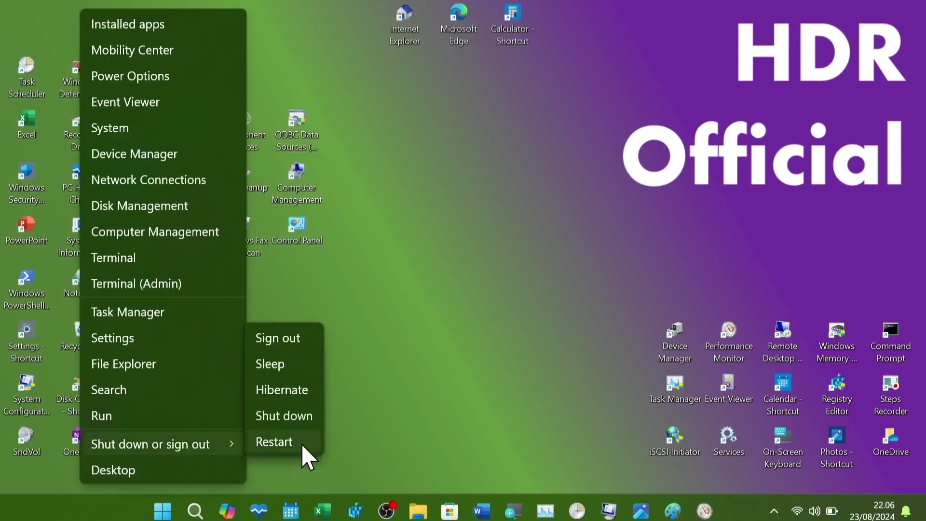
click(505, 279)
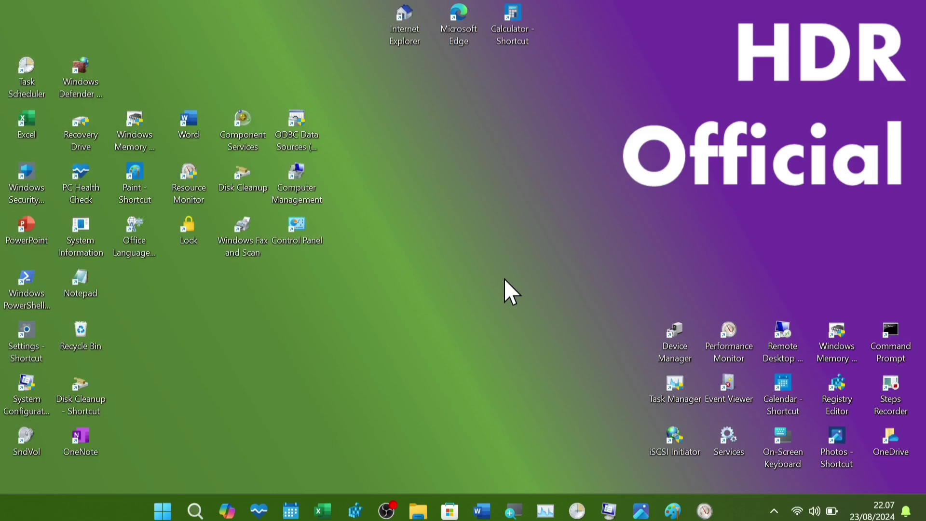
drag(378, 300, 75, 23)
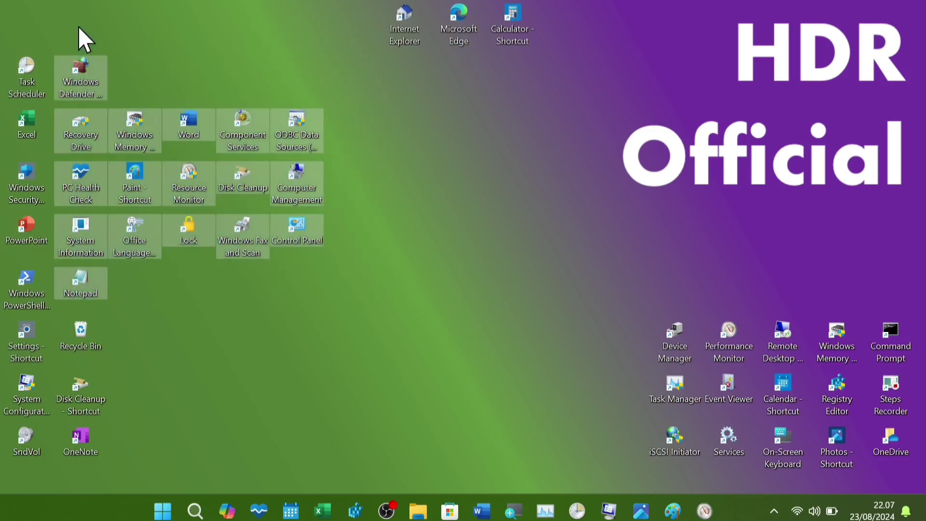
drag(81, 79, 368, 293)
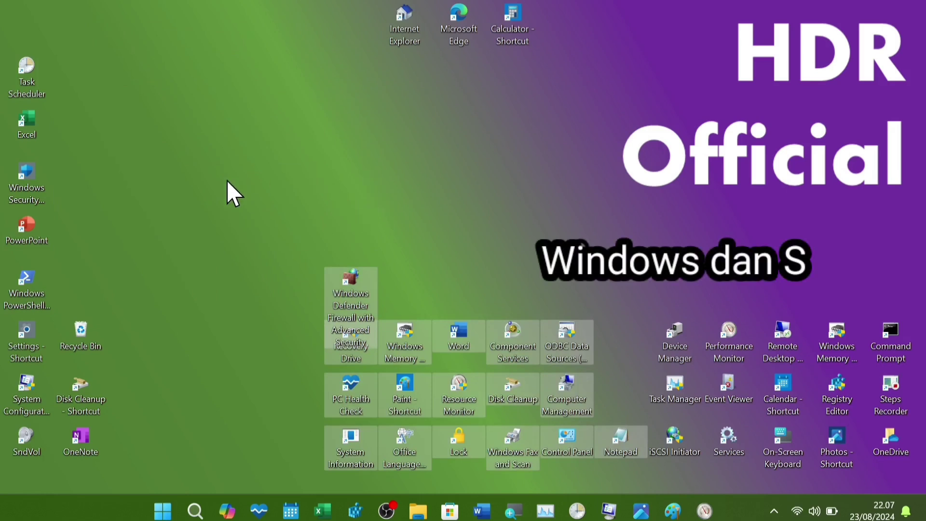
- Search Windows for "registry editor" and open Registry Editor
key(super+s)
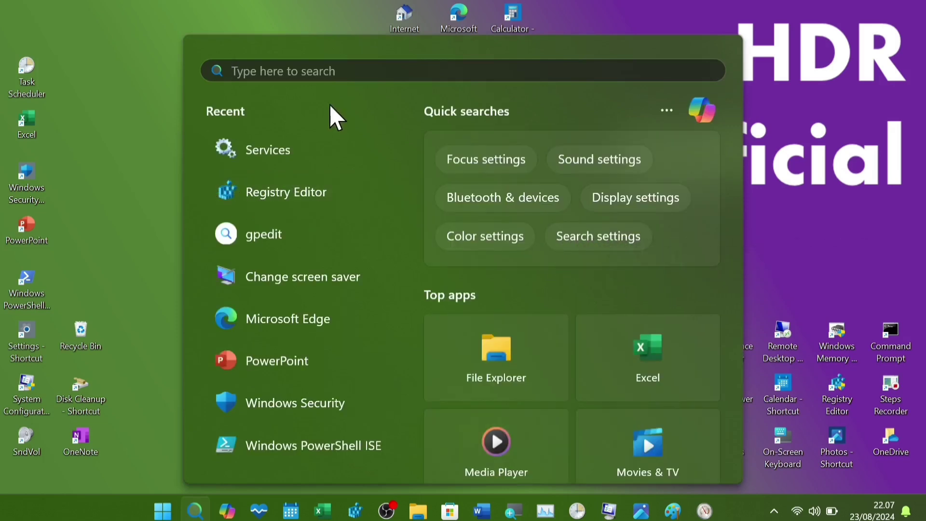
text(registry)
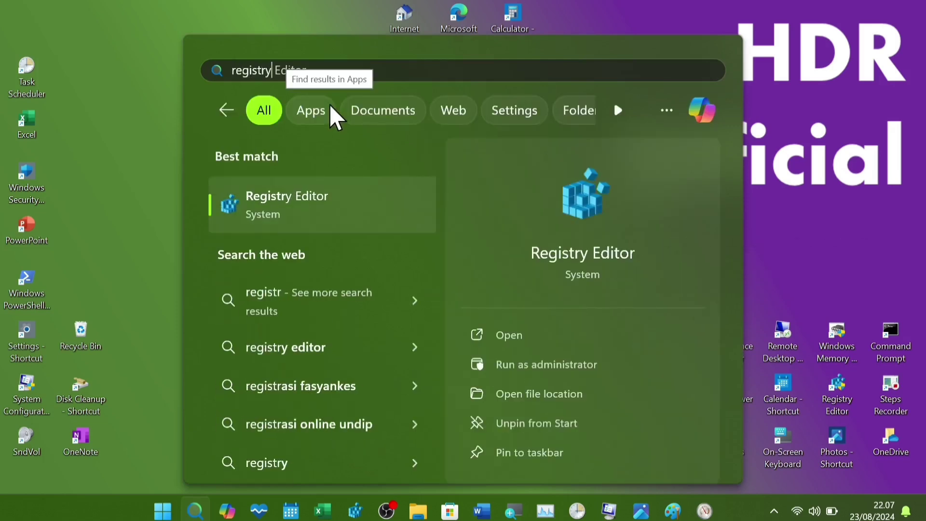
text( editor)
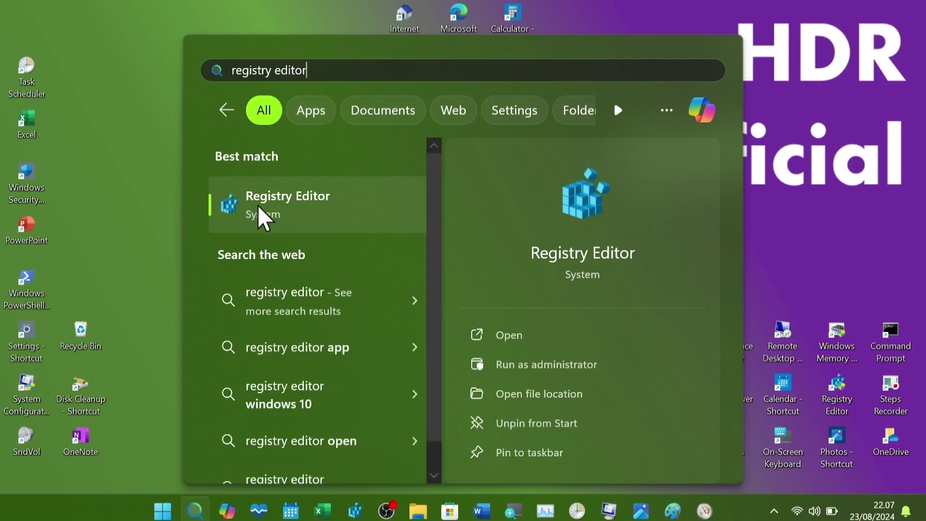
click(268, 217)
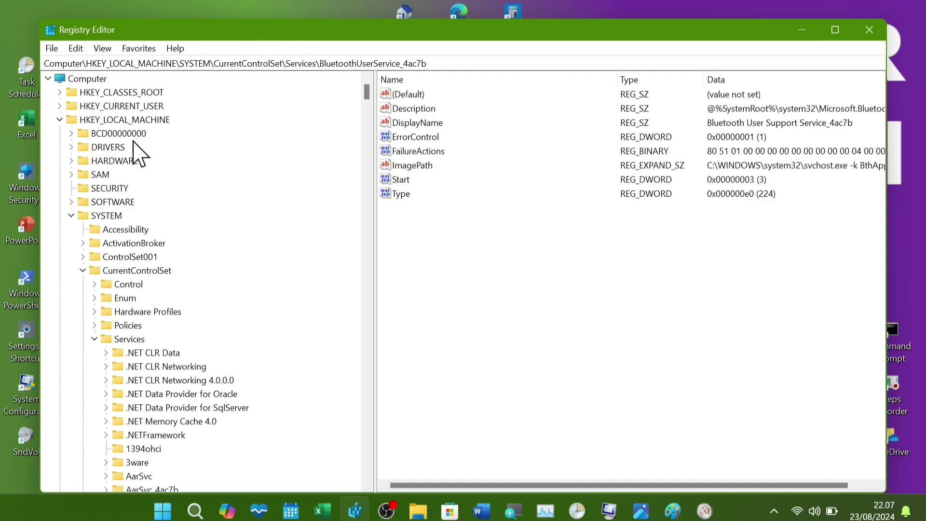
- Set the Start value of the BluetoothUserService key under HKEY_LOCAL_MACHINE\SYSTEM\CurrentControlSet\Services to 2
click(60, 120)
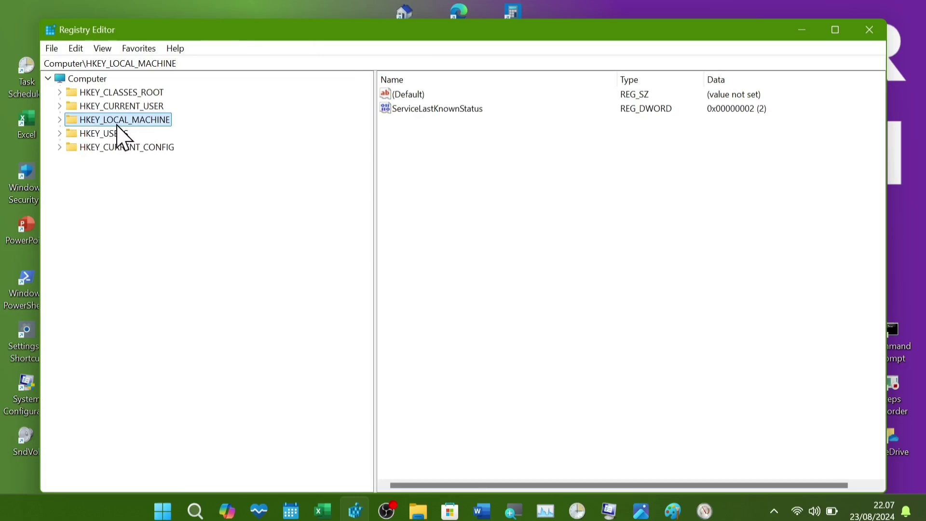
click(60, 120)
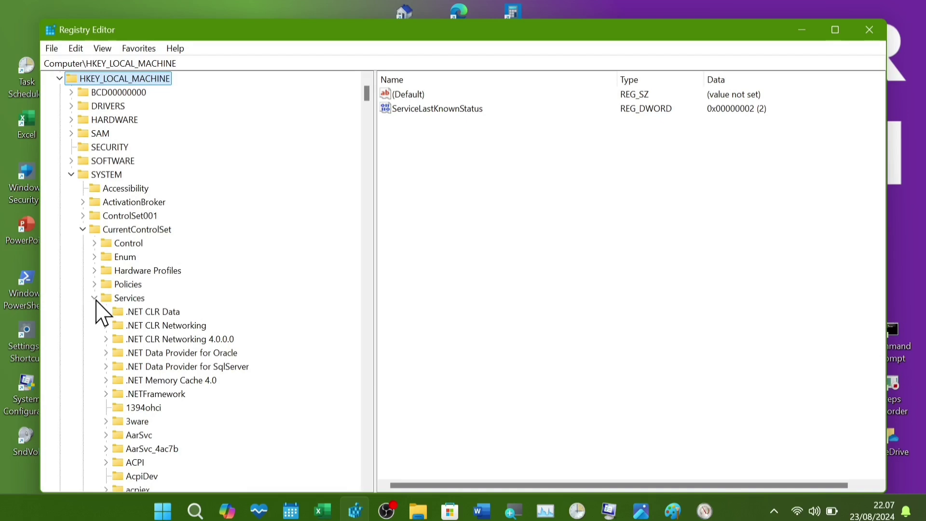
scroll(182, 311, down, 3)
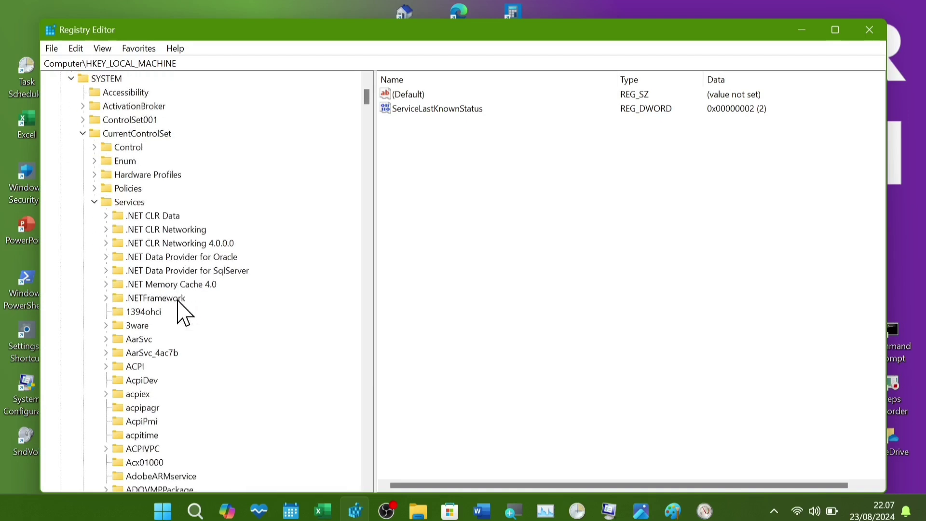
scroll(182, 311, down, 11)
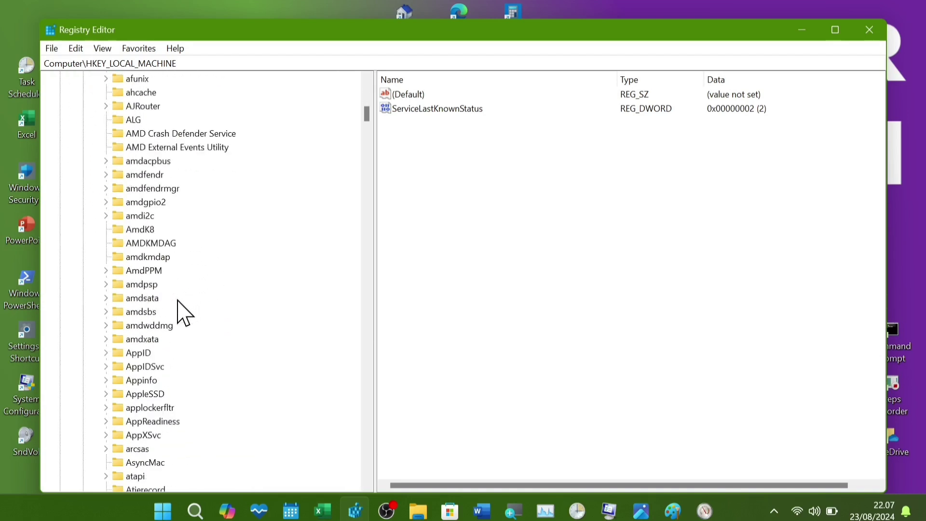
scroll(182, 311, down, 9)
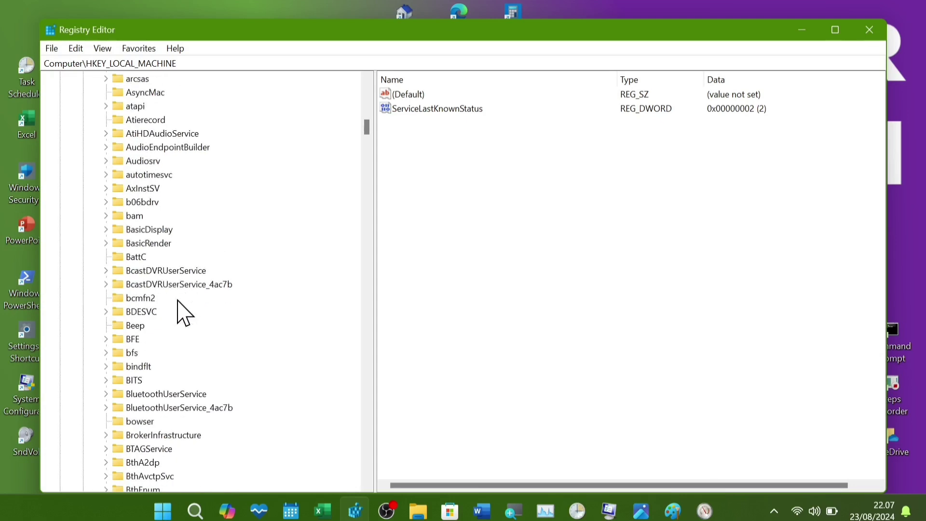
scroll(182, 311, down, 2)
click(165, 313)
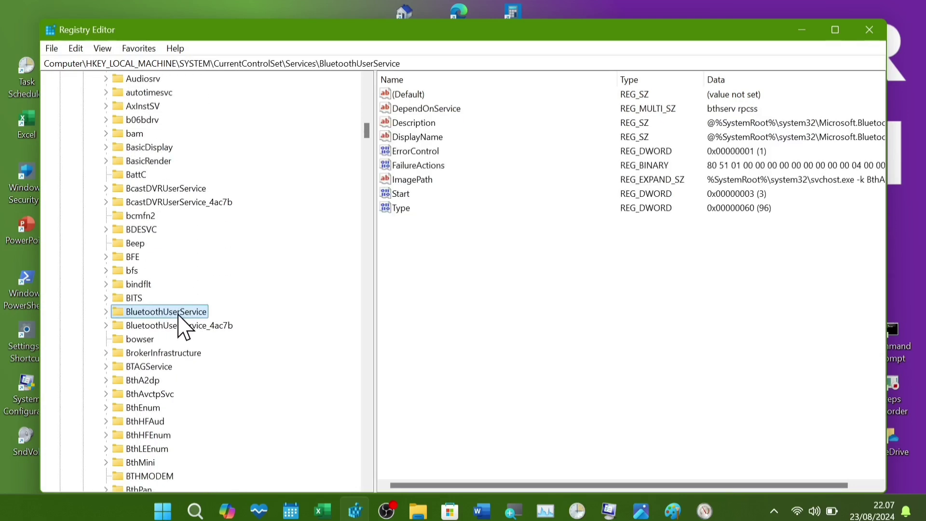
double_click(396, 194)
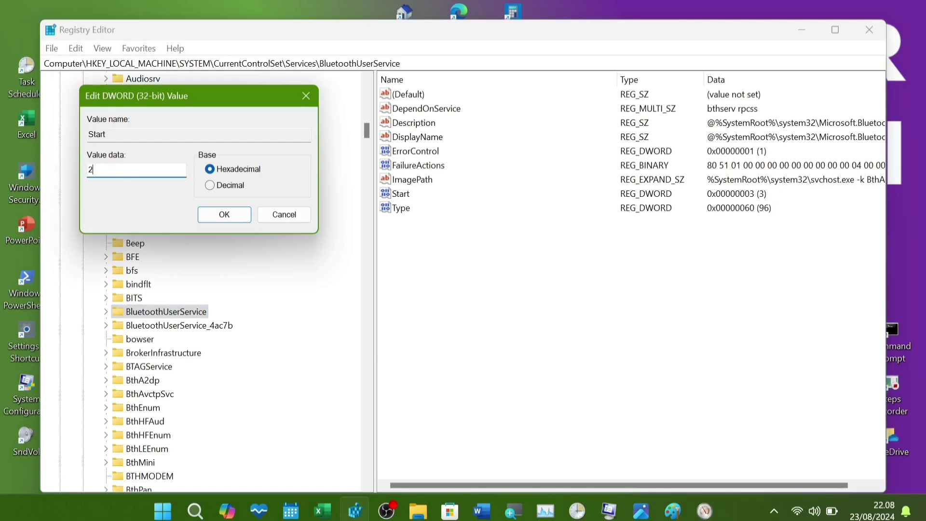
click(216, 218)
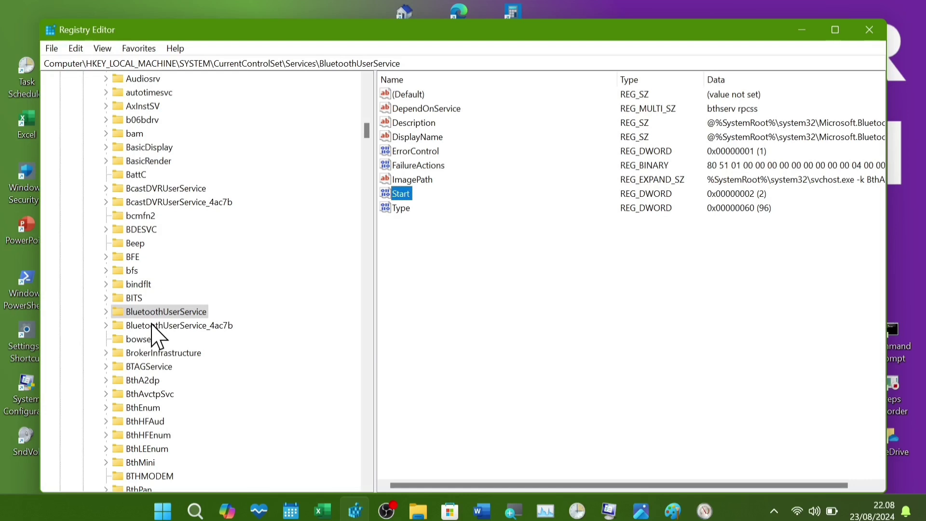
- Set the Start value of the BluetoothUserService_4ac7b key to 2
click(185, 326)
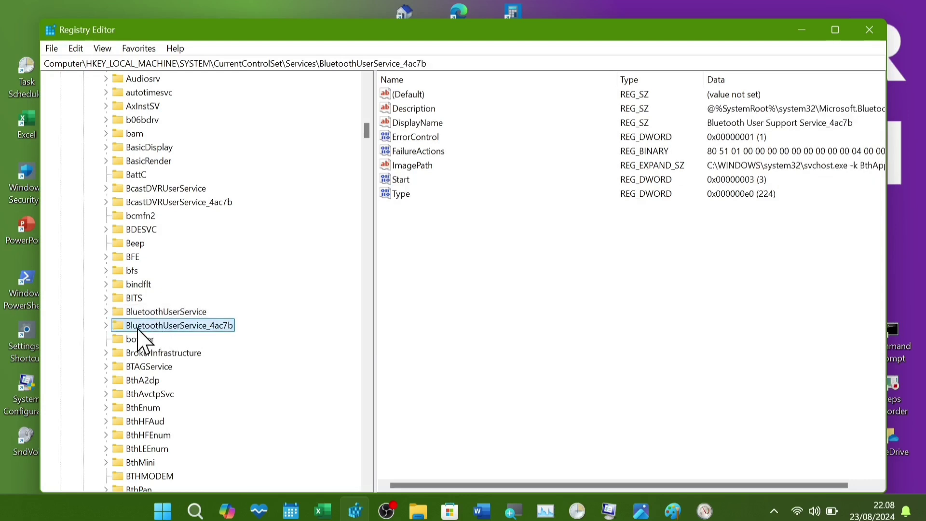
double_click(401, 182)
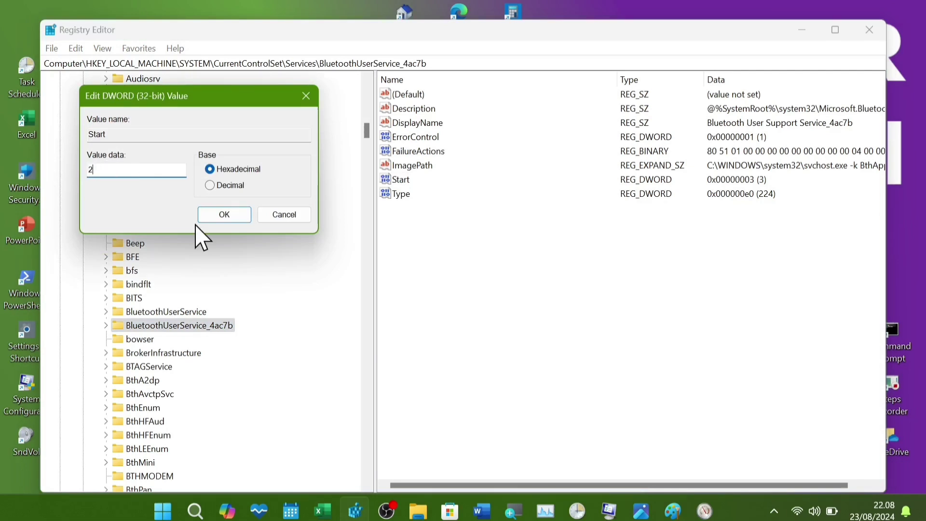
click(233, 216)
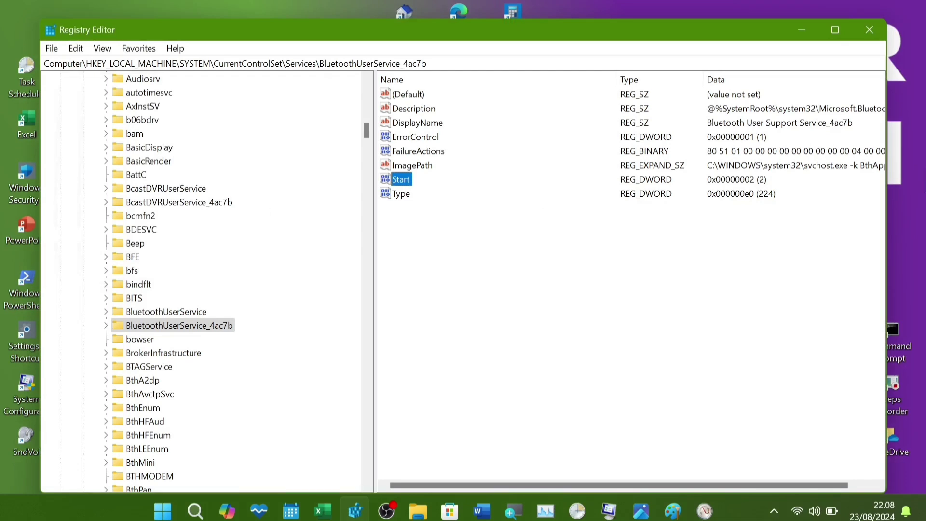
- Widen the data view, check the Start values of both BluetoothUserService keys, and close Registry Editor
drag(886, 154, 920, 164)
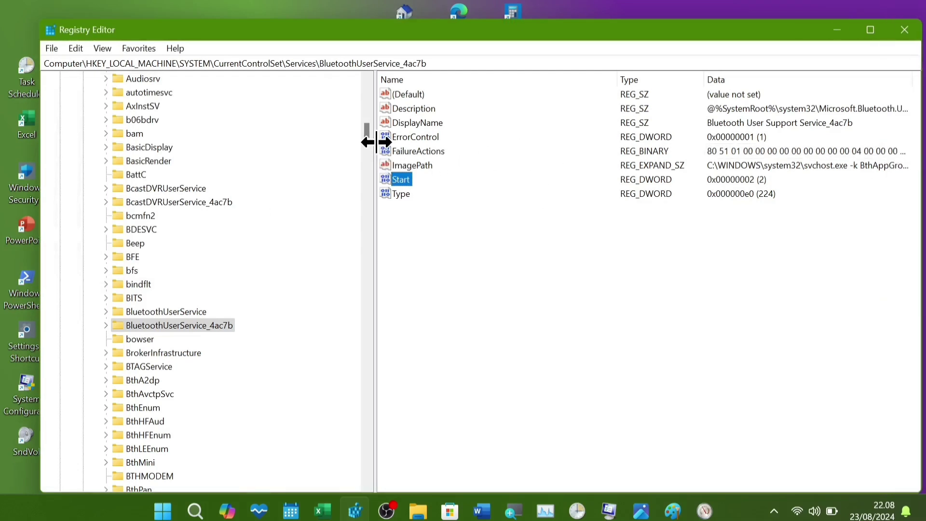
drag(375, 144, 283, 145)
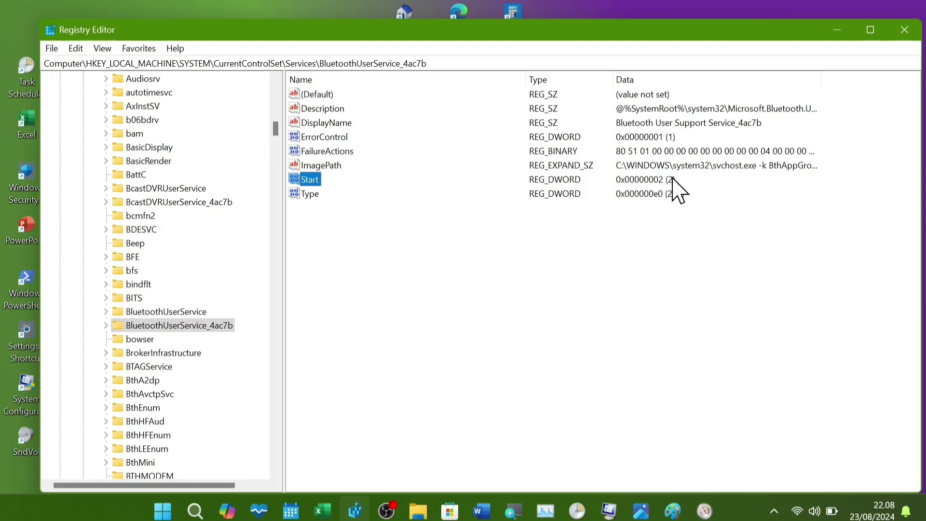
click(160, 312)
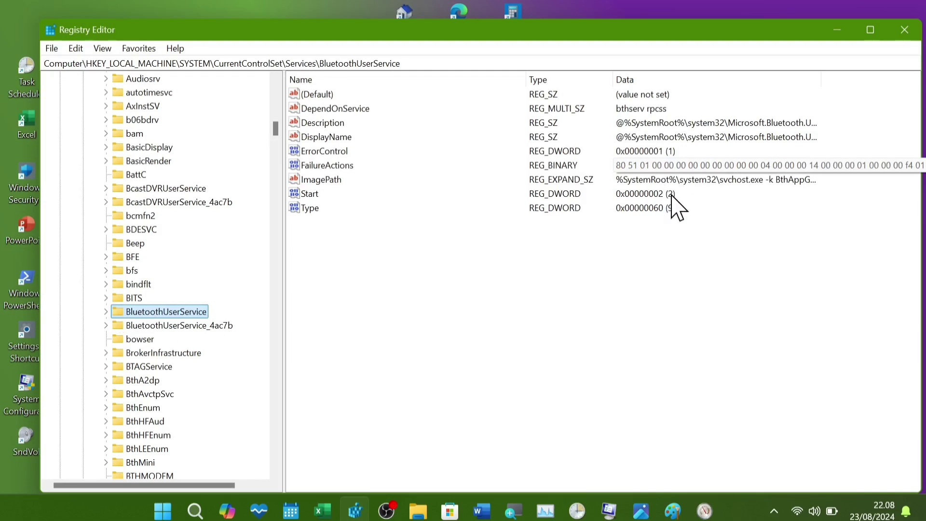
click(904, 31)
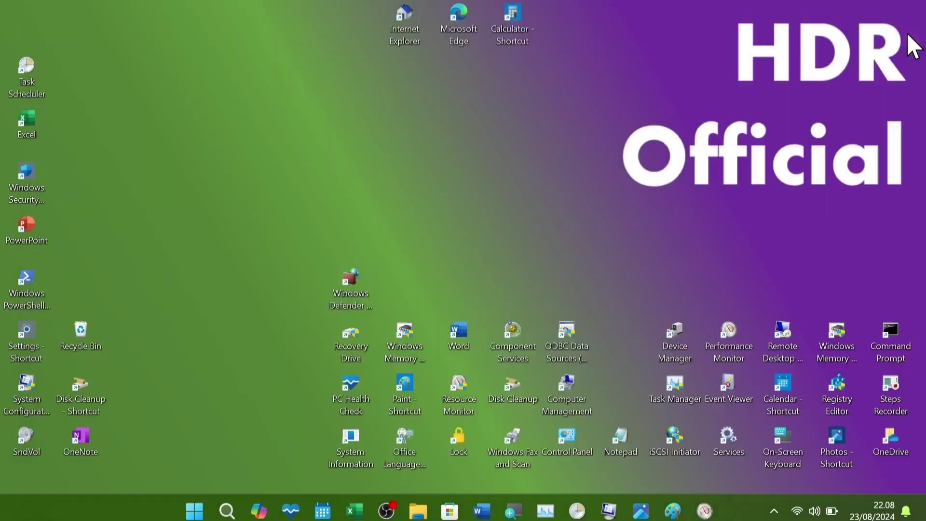
right_click(193, 515)
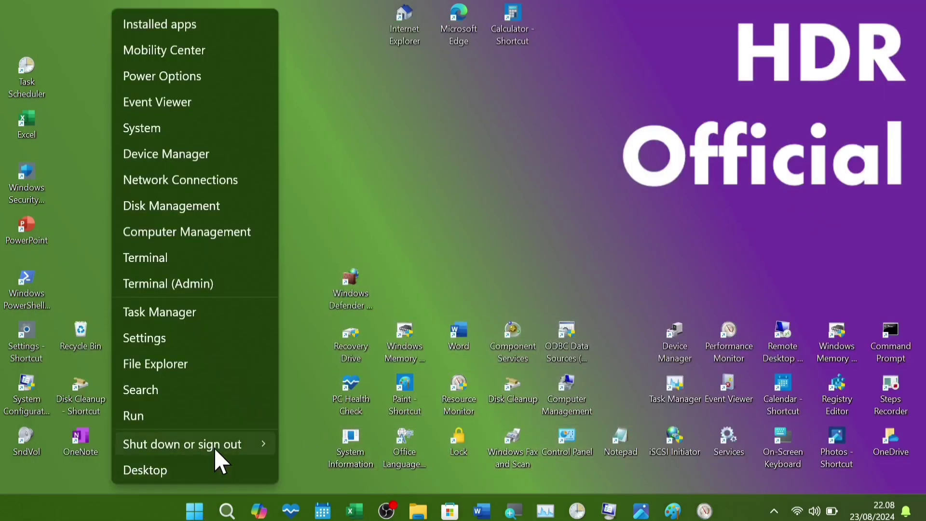
mouse_move(218, 450)
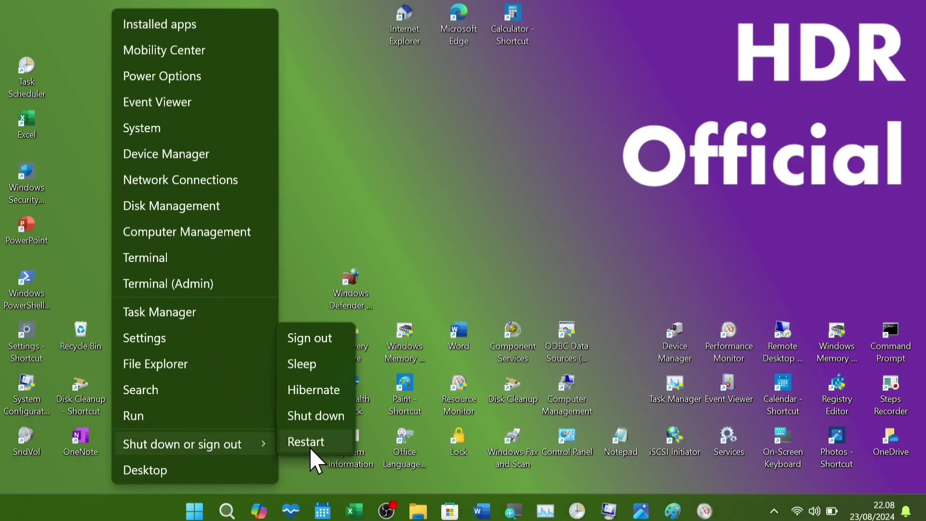
click(462, 194)
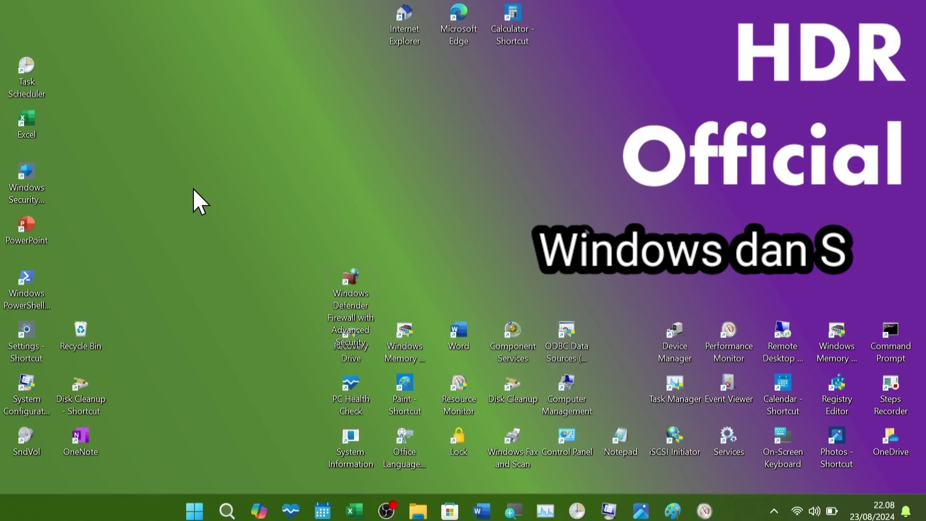
- Search Windows for "device manager" and open Device Manager
key(super+s)
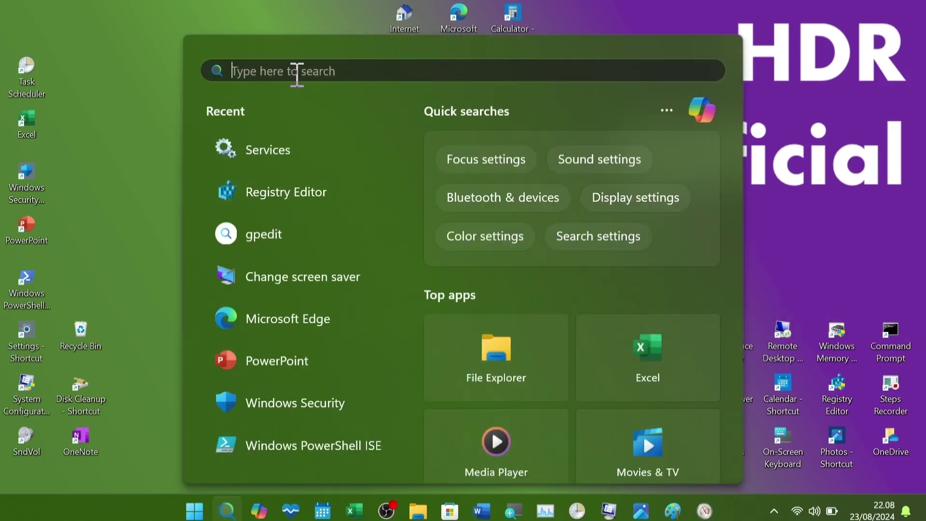
text(dev)
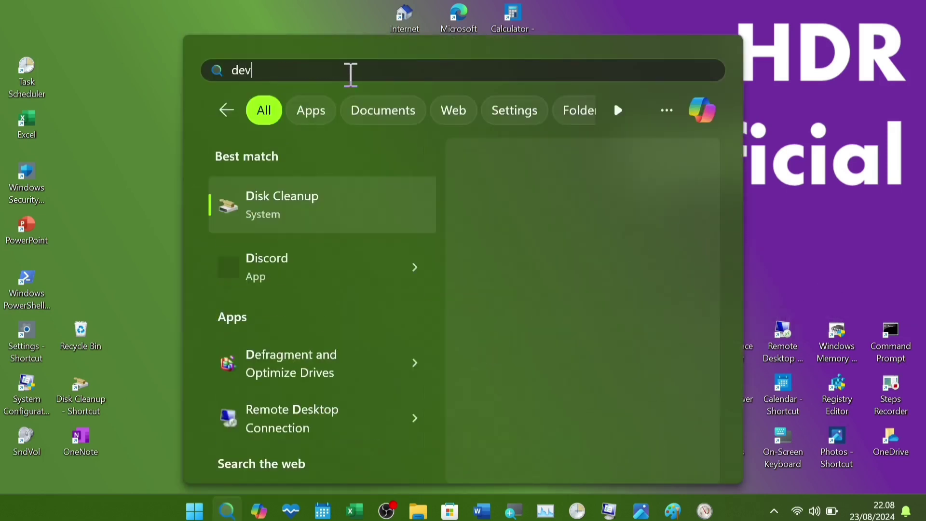
text(ice manager)
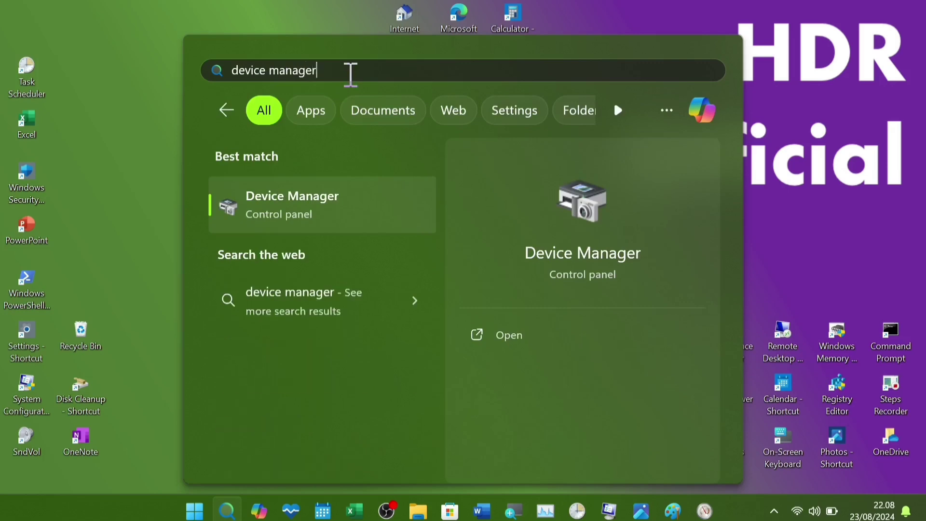
click(331, 216)
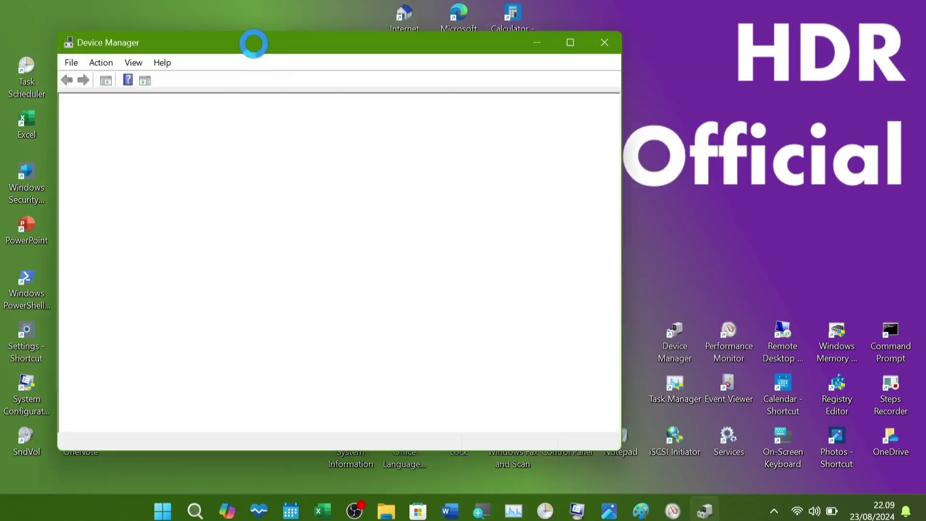
- Enable the Realtek Bluetooth Adapter in the Bluetooth category
drag(254, 41, 277, 39)
click(144, 151)
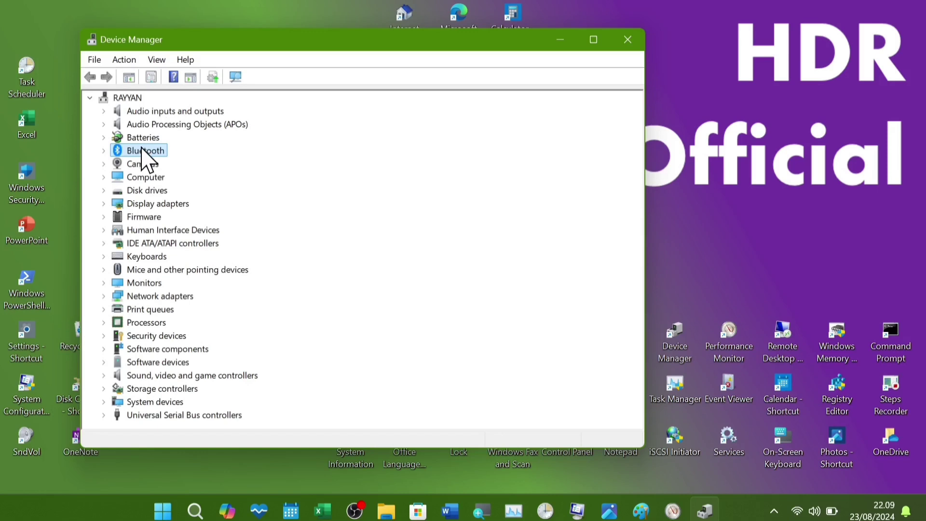
click(104, 151)
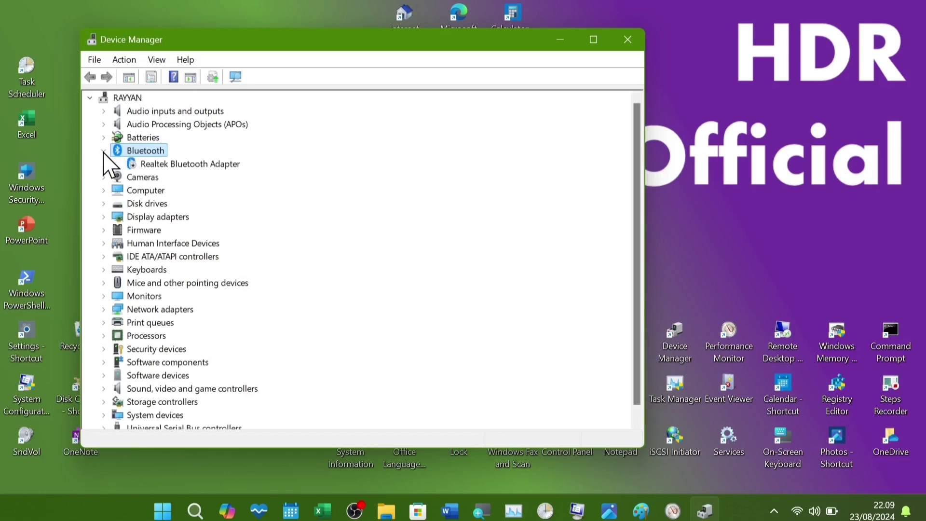
right_click(156, 166)
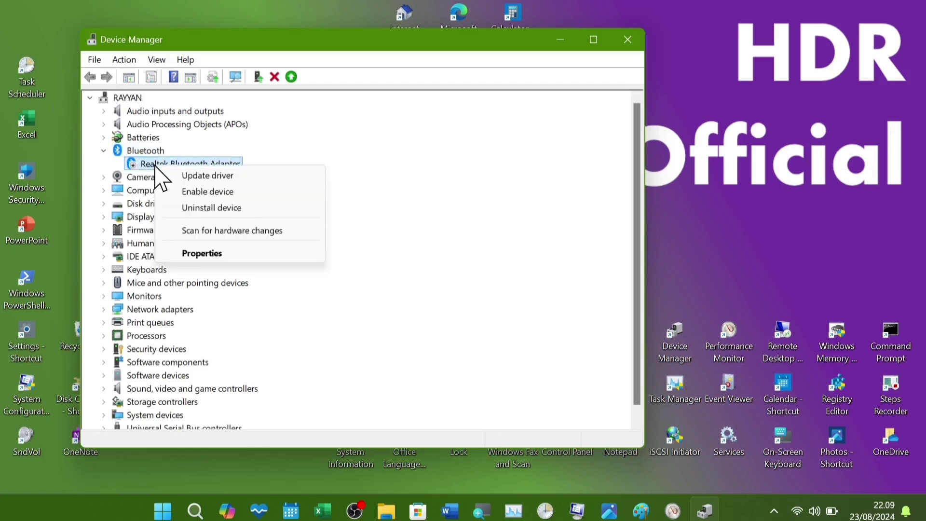
click(200, 192)
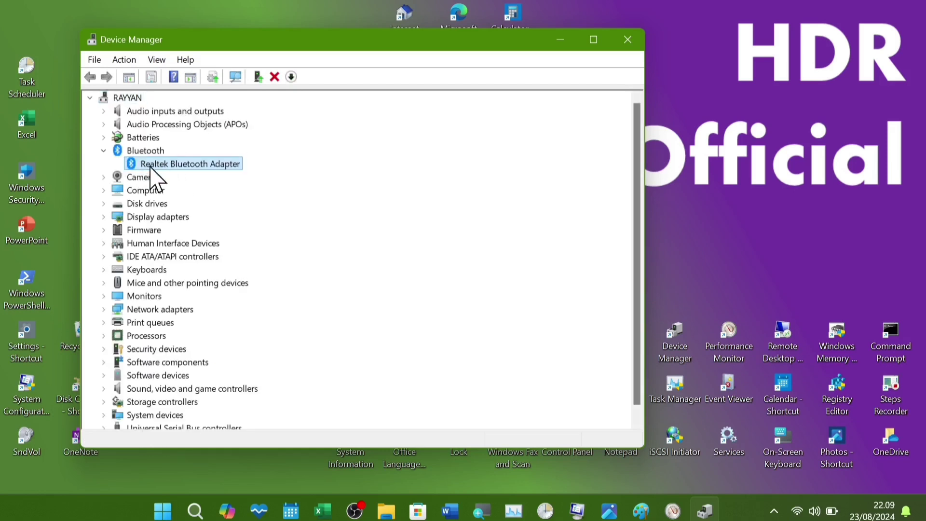
- Expand the Network adapters category and turn on Bluetooth in the Windows quick settings
click(107, 311)
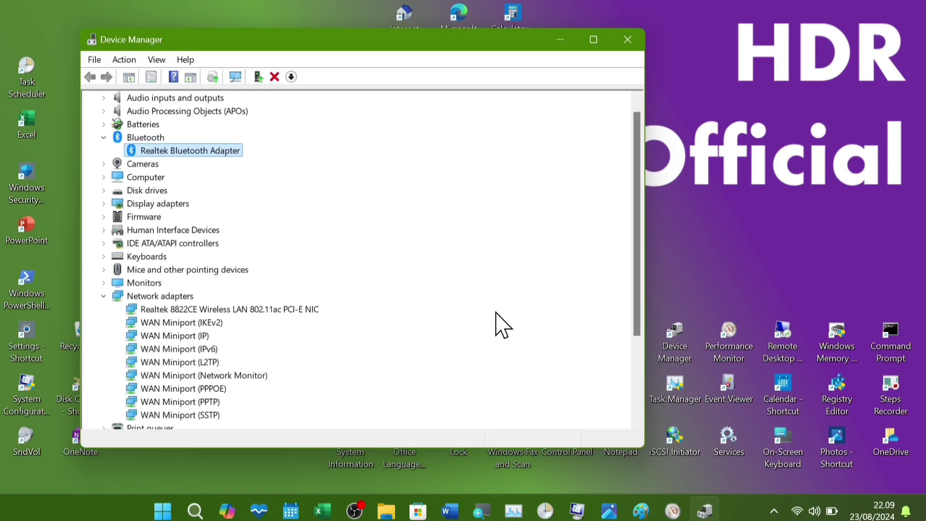
click(818, 515)
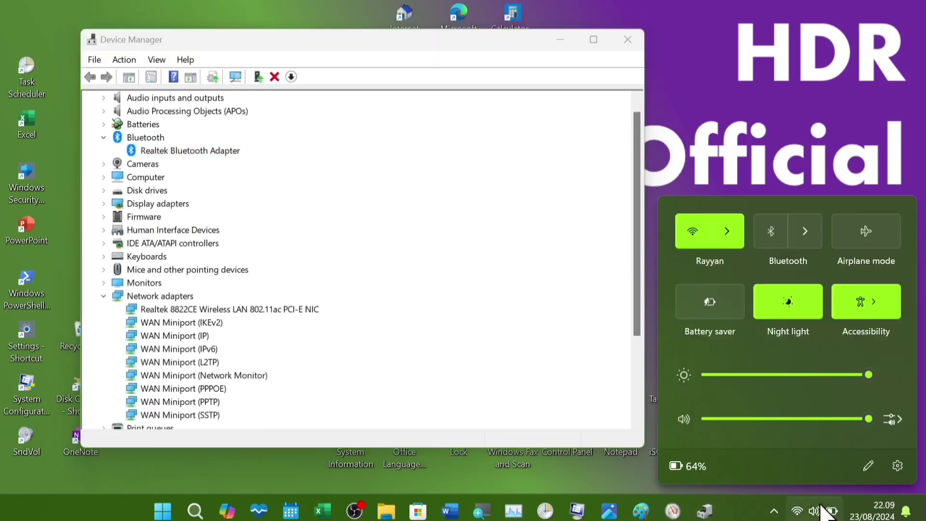
click(770, 231)
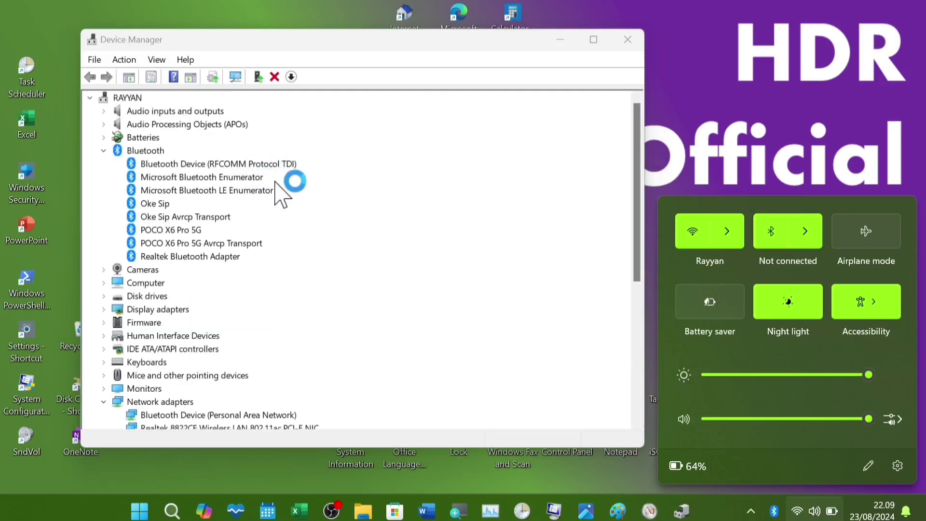
click(303, 189)
- Collapse the Bluetooth category and enable Bluetooth Device (Personal Area Network) under Network adapters
click(103, 151)
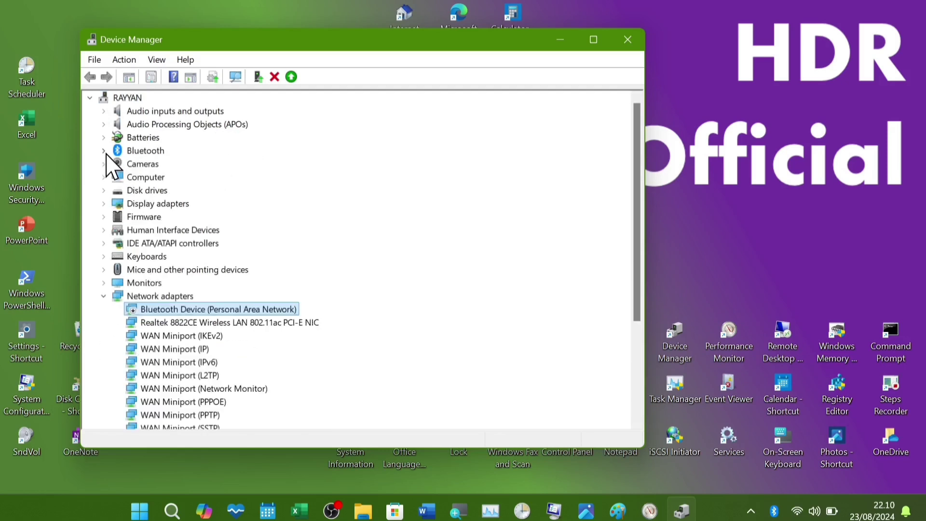
scroll(199, 178, down, 2)
scroll(205, 191, down, 2)
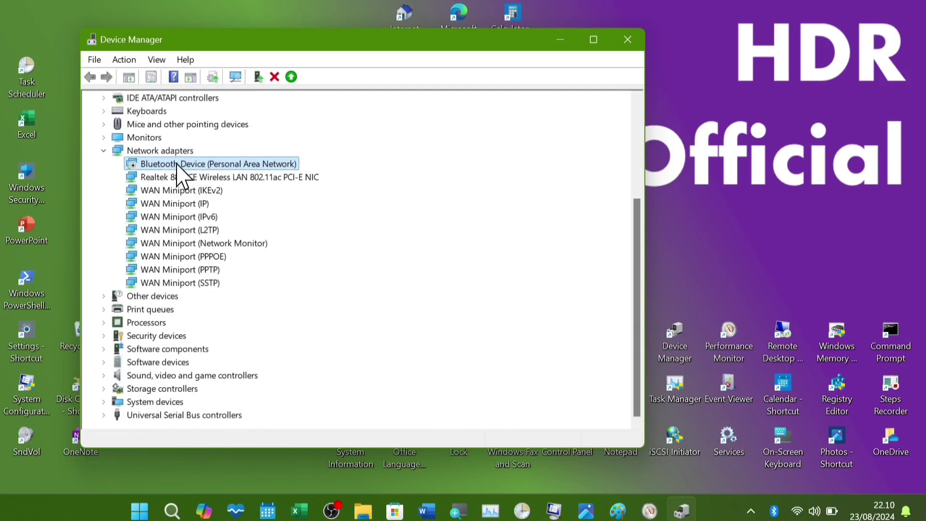
click(103, 151)
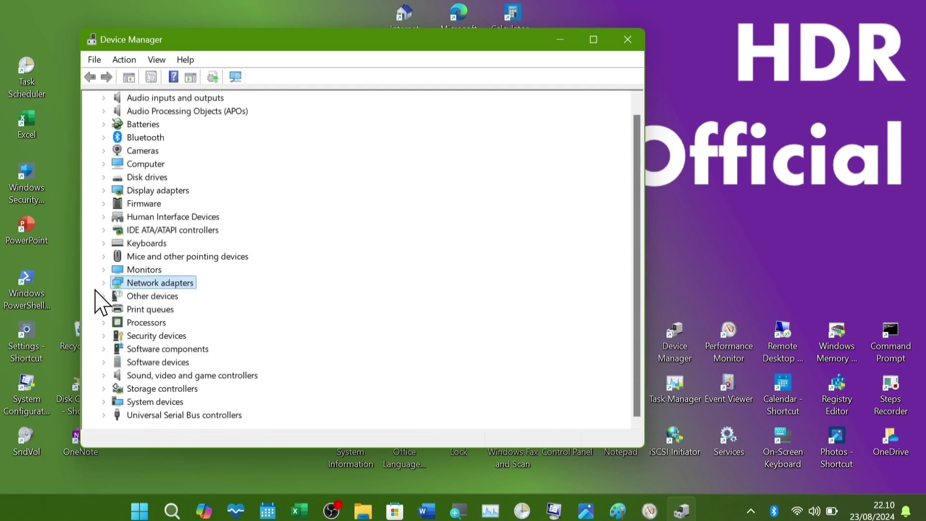
click(104, 284)
scroll(193, 265, down, 1)
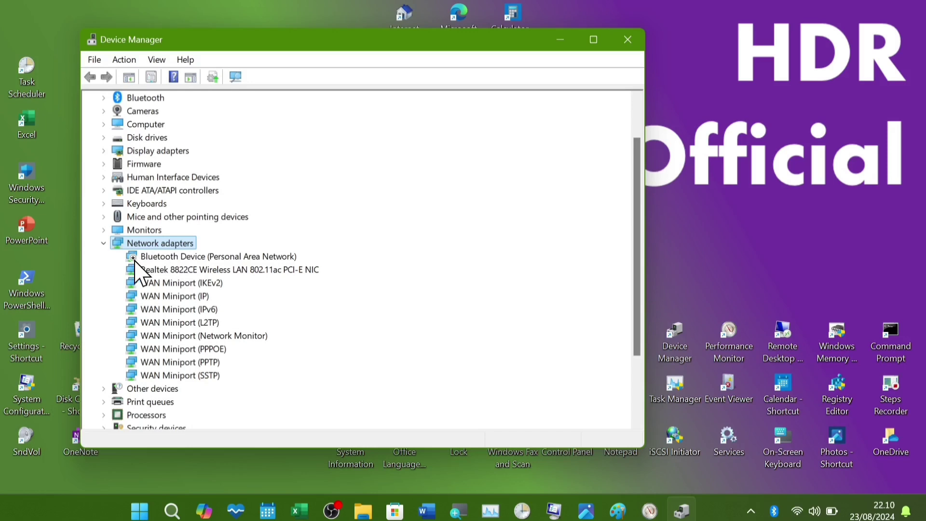
right_click(152, 260)
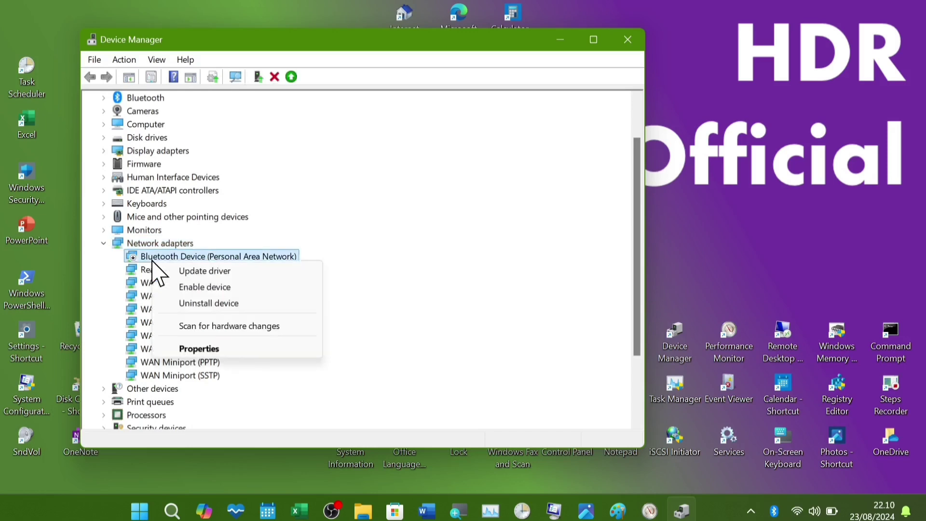
click(205, 288)
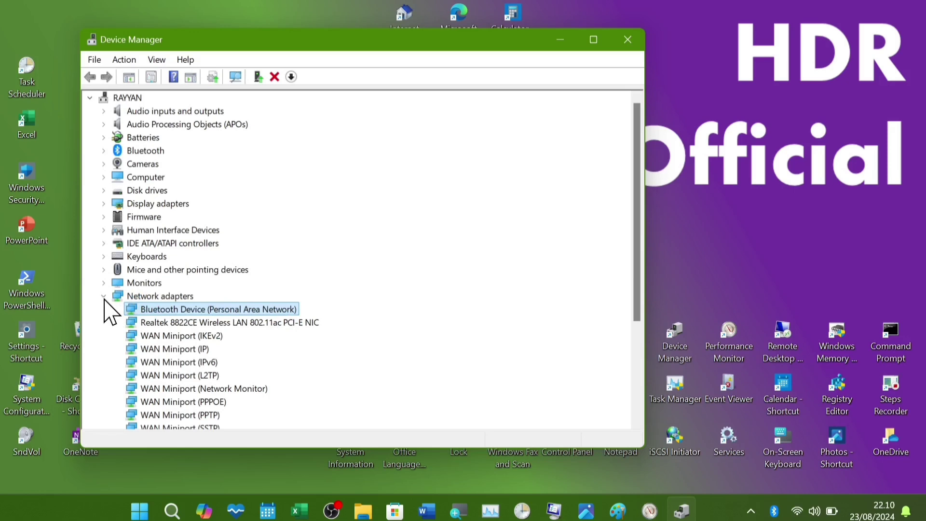
- Collapse the Network adapters category and close Device Manager
click(104, 296)
scroll(231, 270, down, 1)
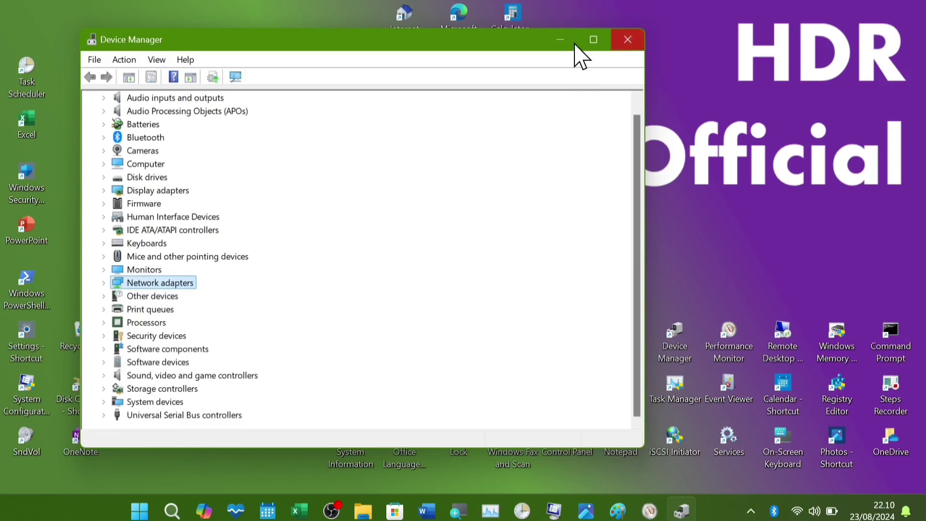
click(642, 45)
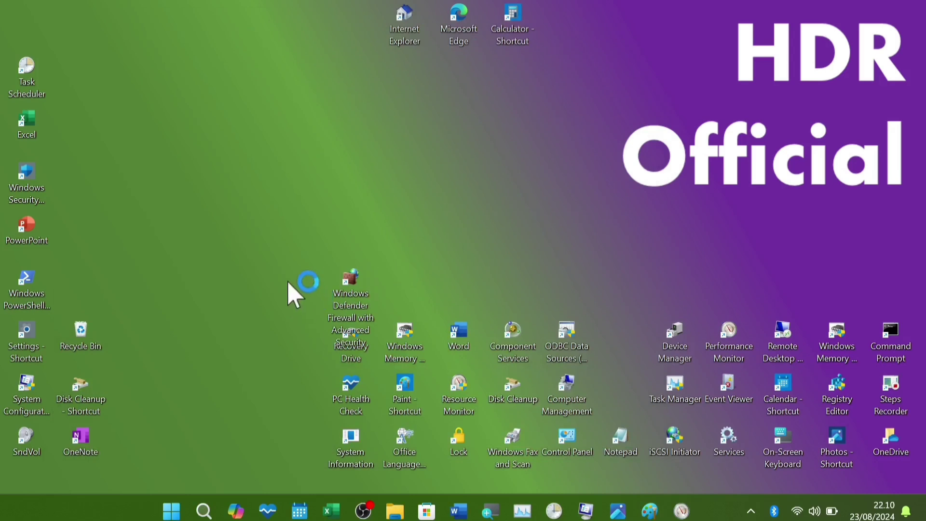
drag(277, 17, 623, 466)
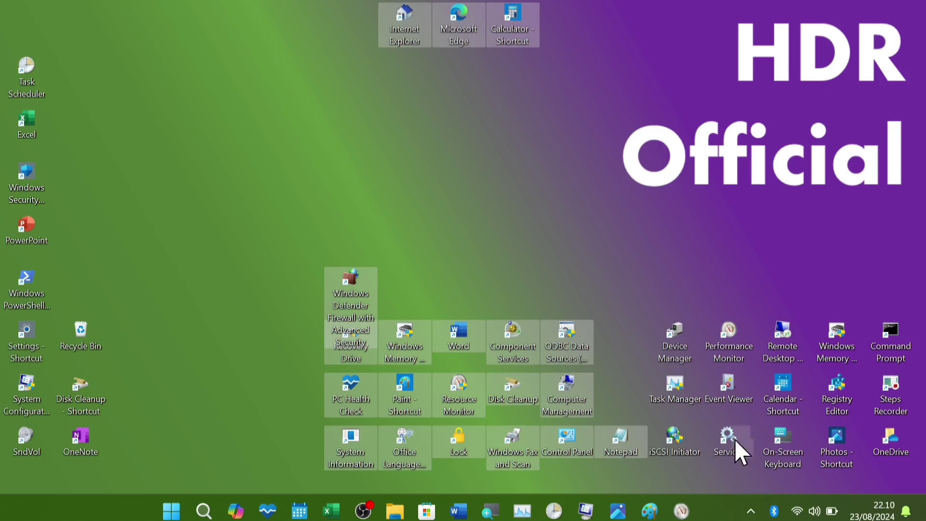
- Reopen Device Manager from the recent Windows searches and expand the Bluetooth category
click(204, 508)
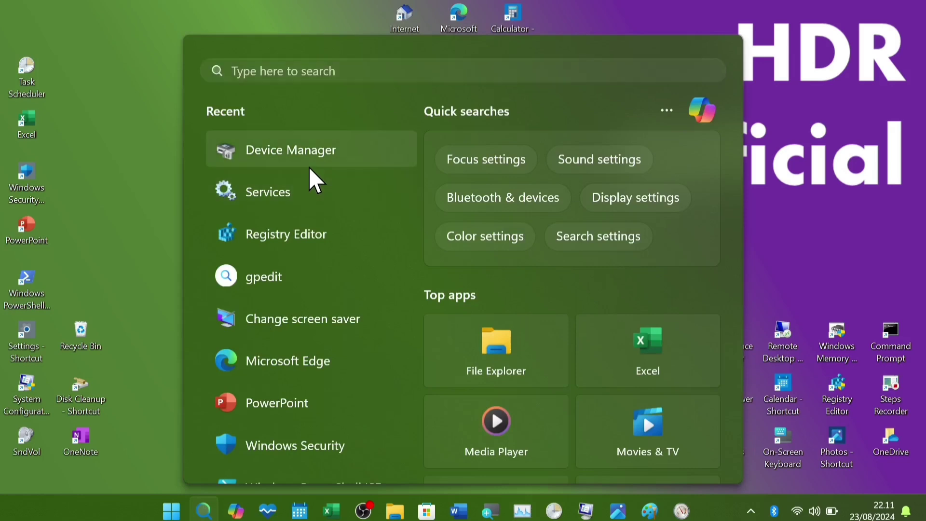
click(309, 166)
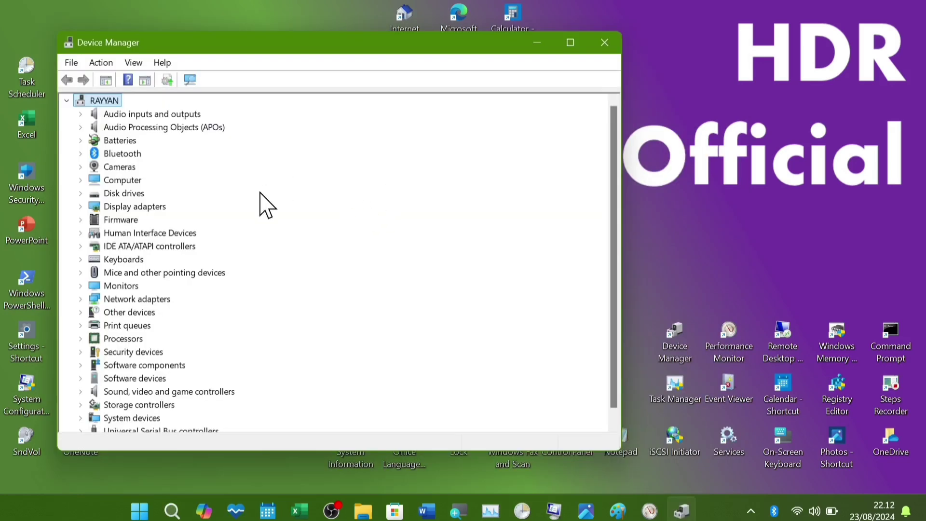
click(80, 153)
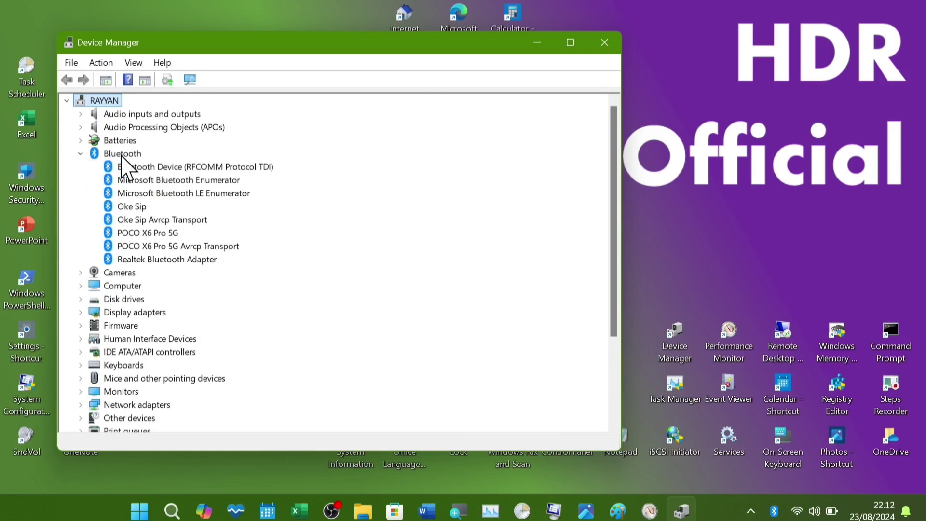
- Update the Realtek Bluetooth Adapter driver with the automatic driver search, and close Device Manager
click(153, 261)
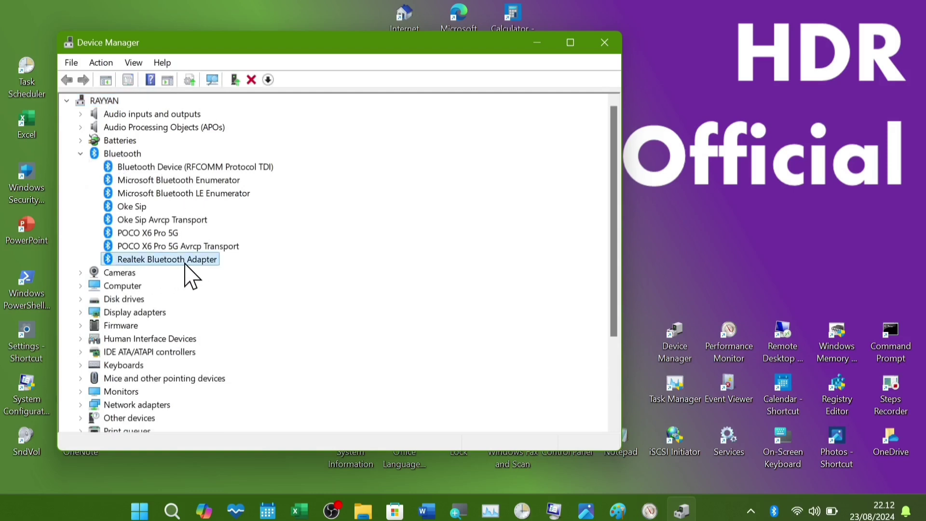
right_click(169, 262)
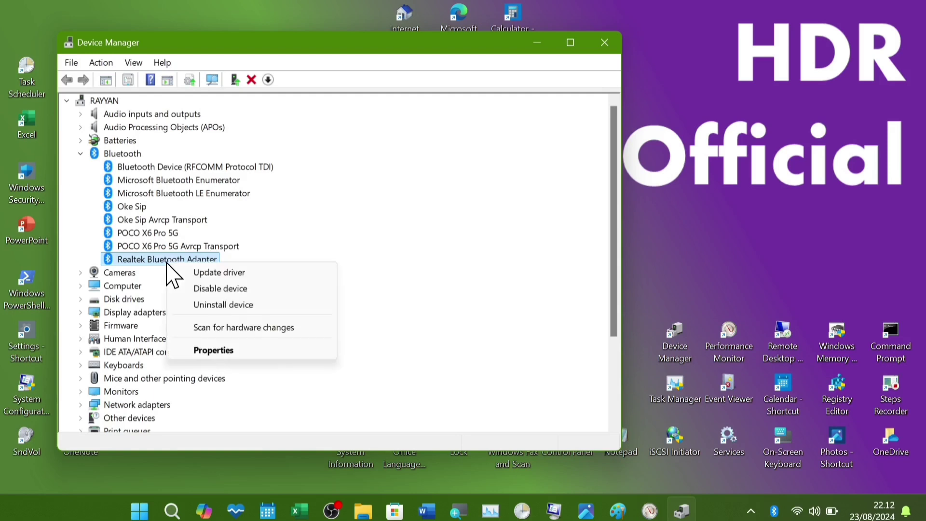
click(222, 273)
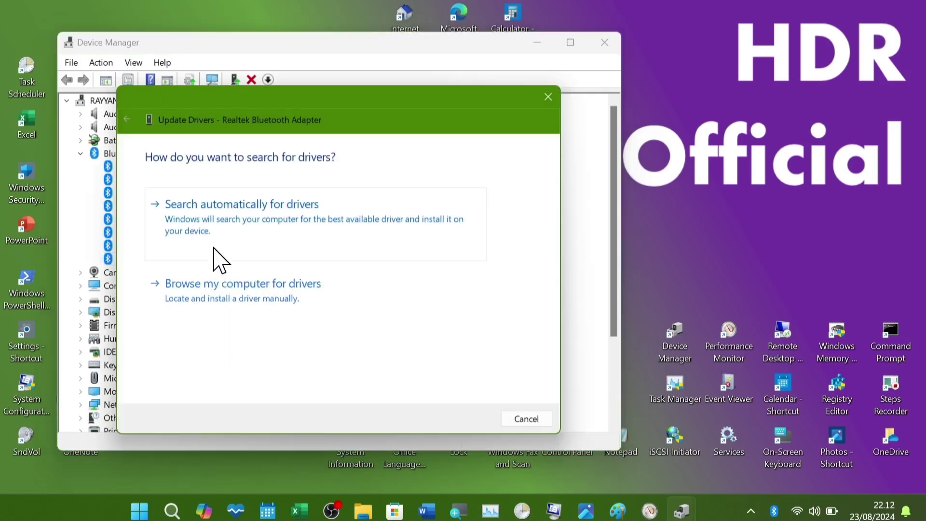
drag(286, 118, 407, 108)
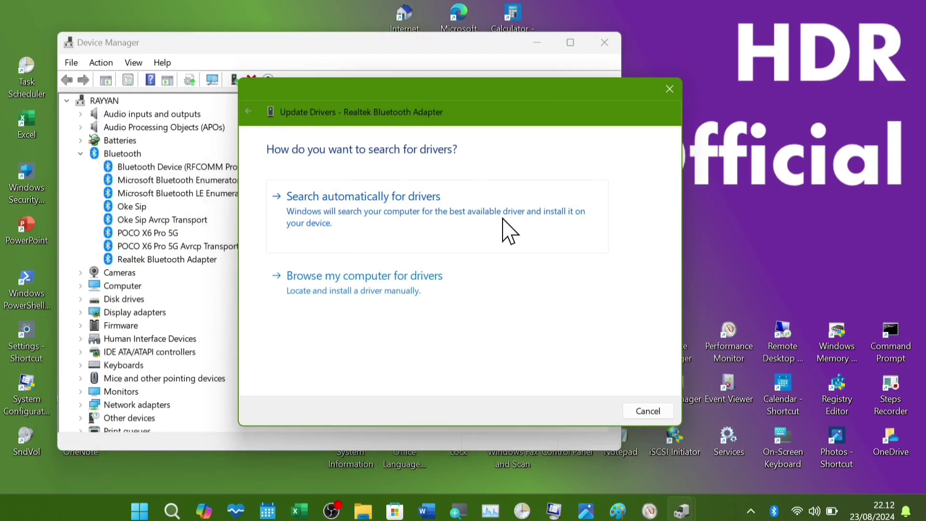
click(418, 225)
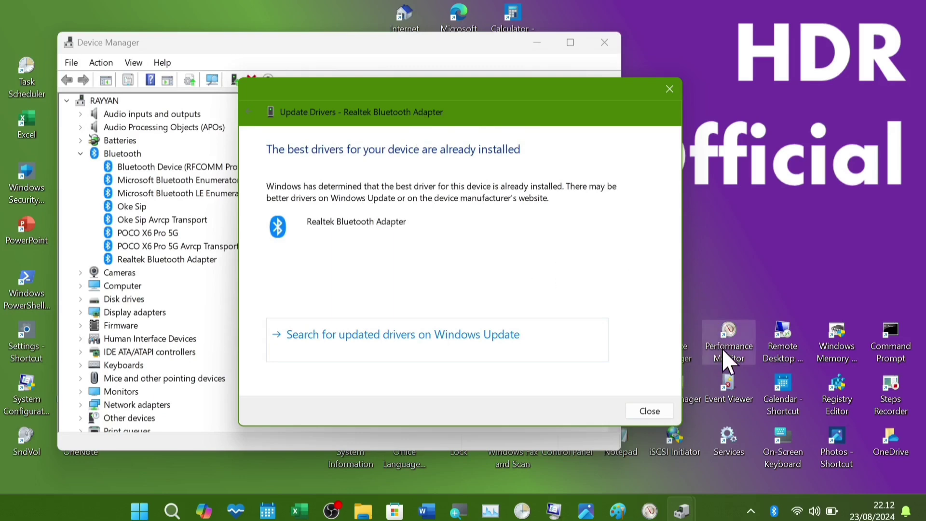
click(649, 410)
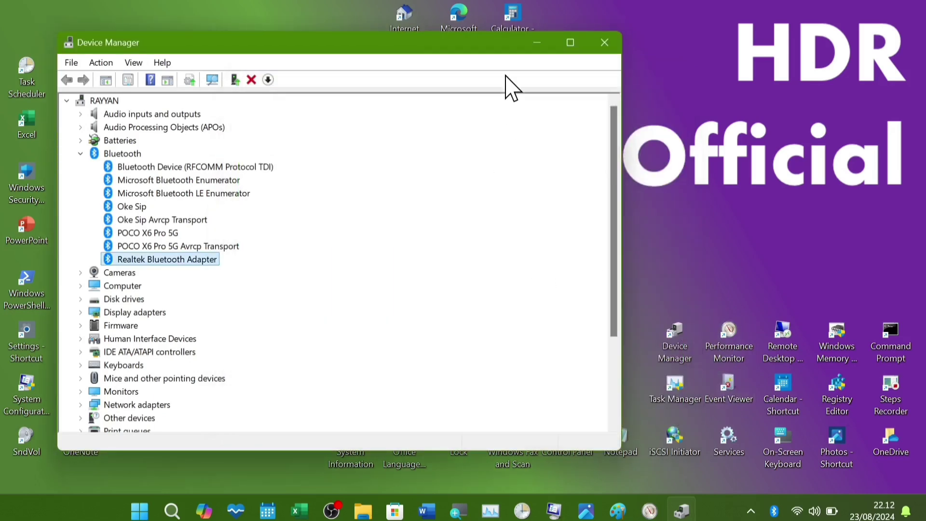
click(604, 43)
drag(609, 433, 230, 152)
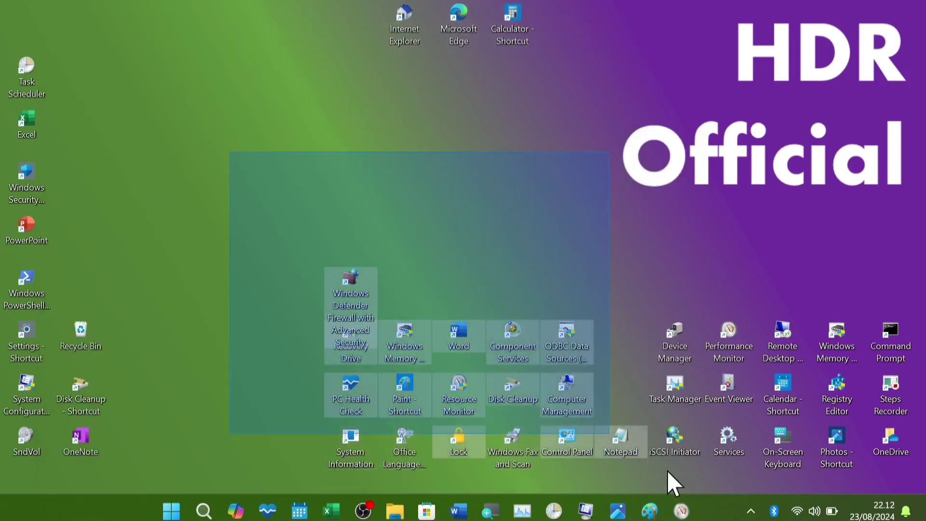
drag(667, 470, 709, 429)
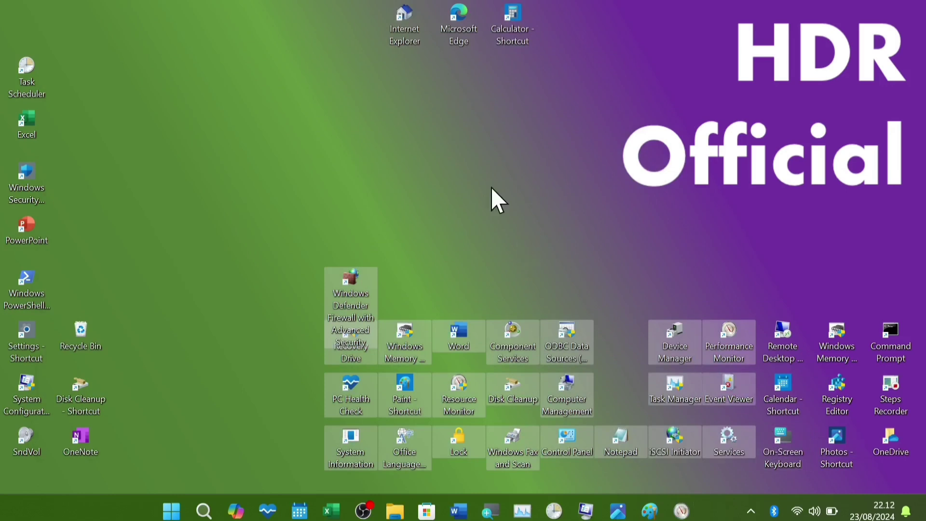
drag(254, 2, 5, 501)
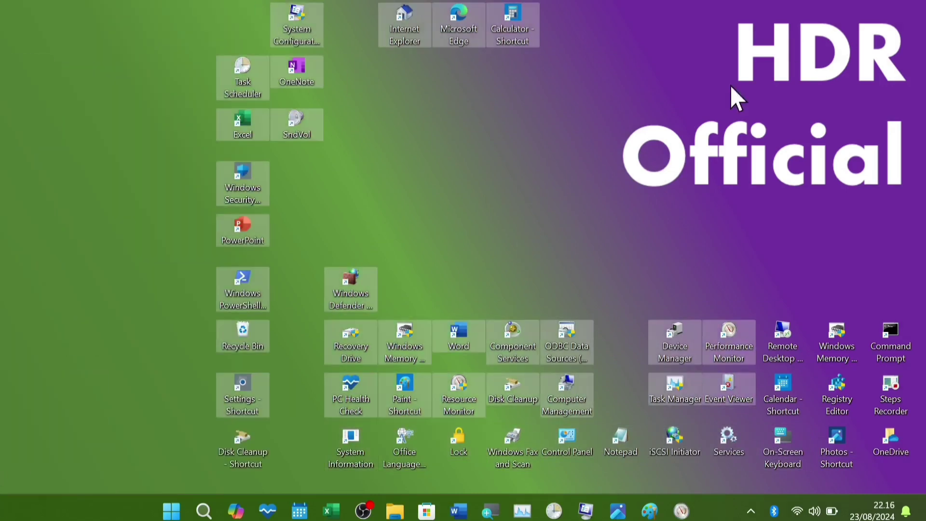
drag(91, 10, 815, 391)
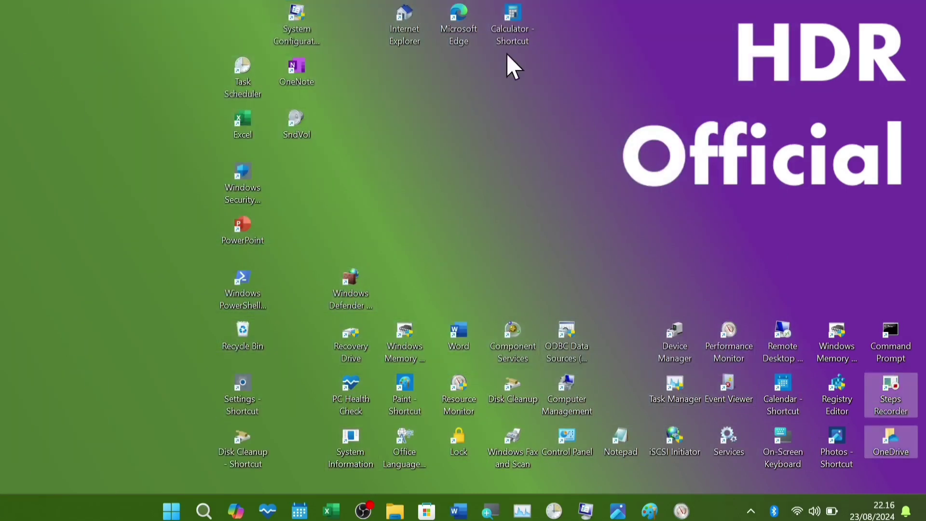
- Move the Task Scheduler shortcut to the middle of the desktop, and shift the icons above the lowest row as a group towards the lower left
drag(243, 77, 509, 258)
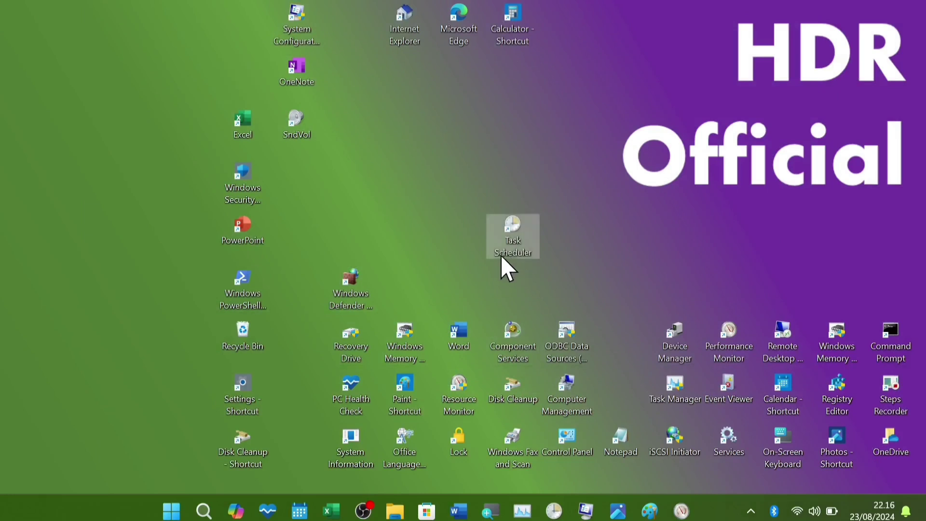
drag(166, 2, 337, 128)
drag(450, 213, 376, 158)
drag(132, 1, 898, 409)
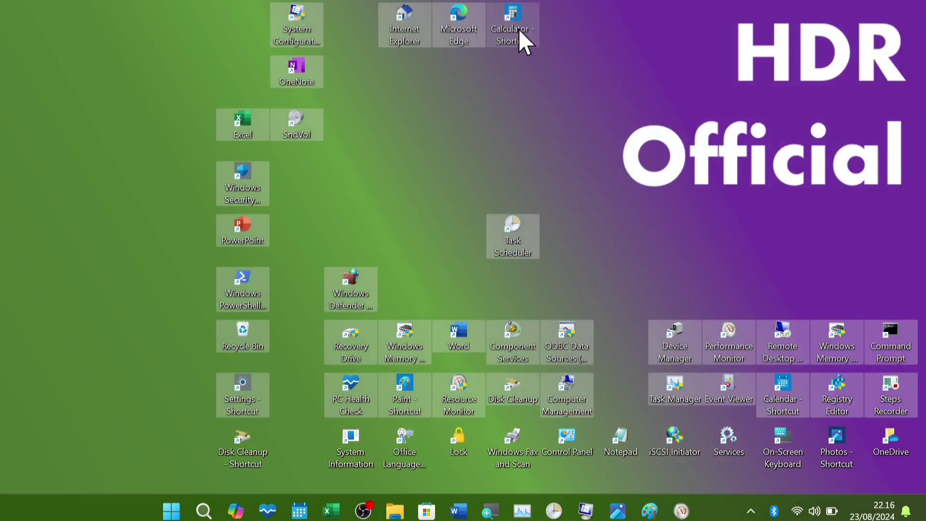
drag(397, 105, 124, 230)
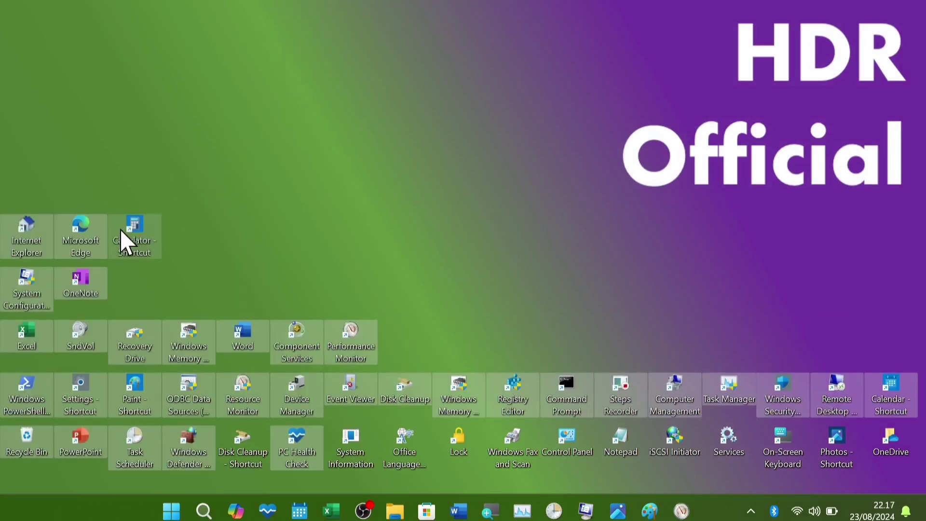
click(303, 166)
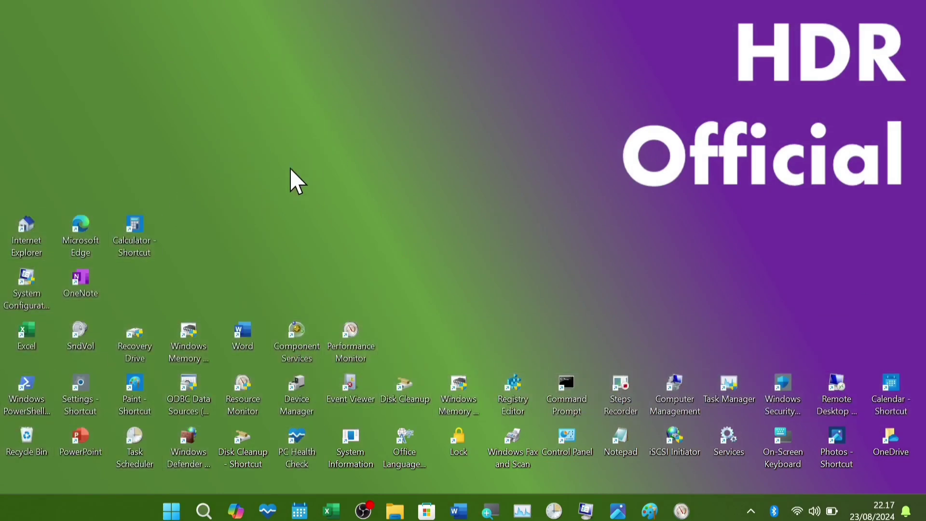
drag(322, 55, 1, 464)
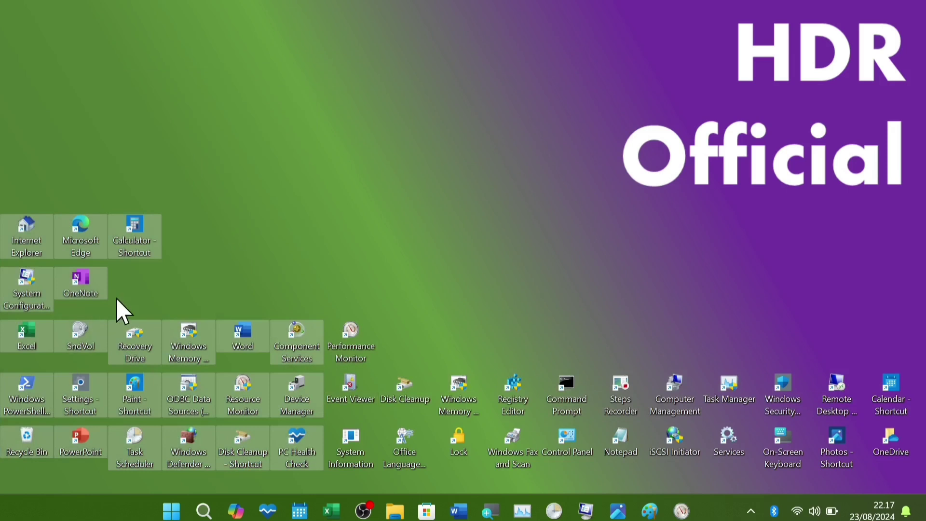